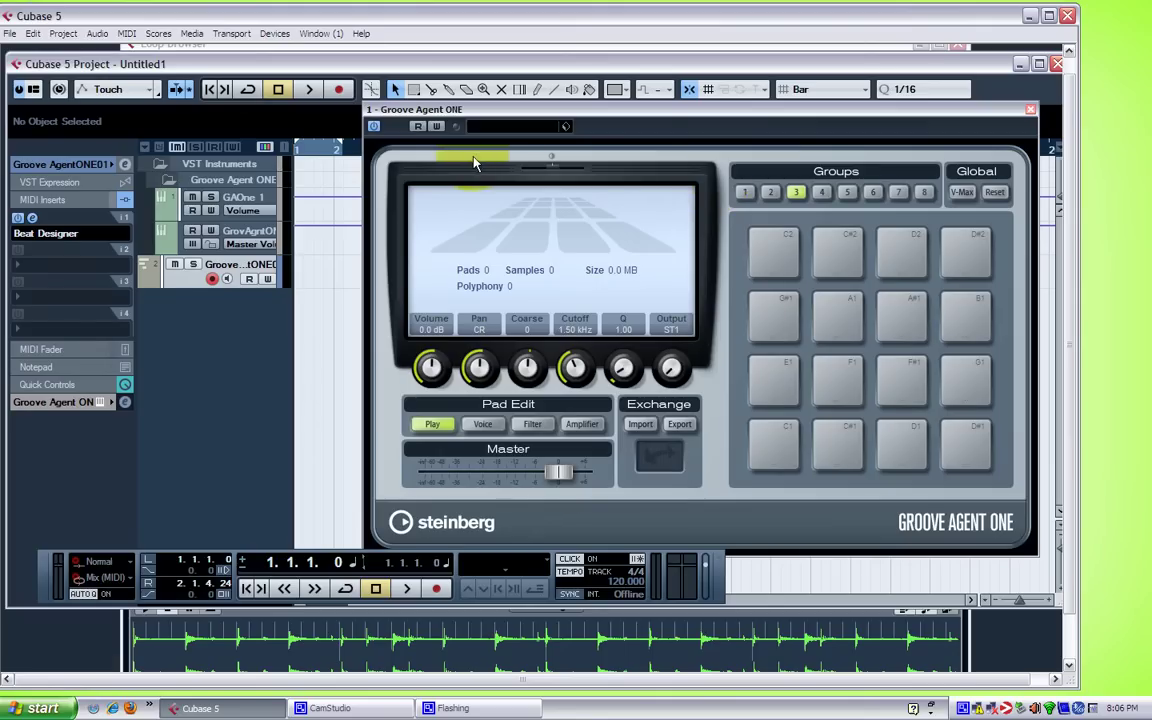
# Step: Open the Loop Browser from the Media menu and close Groove Agent ONE to reveal it
pyautogui.click(192, 35)
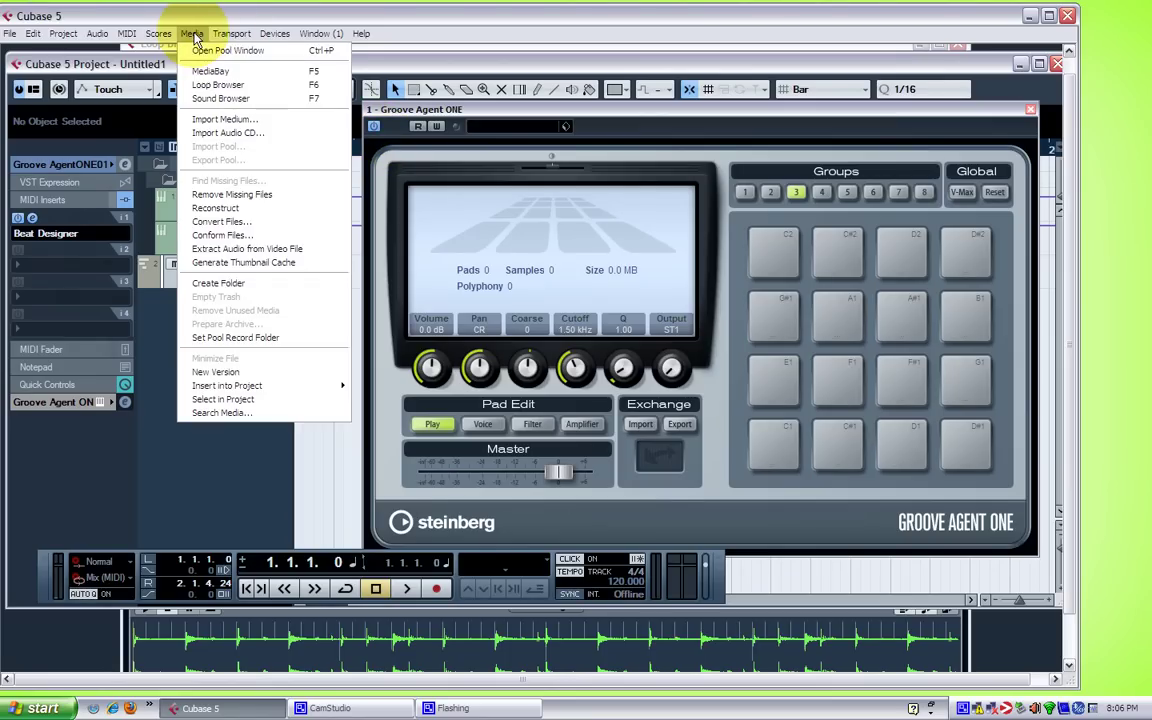
pyautogui.click(231, 87)
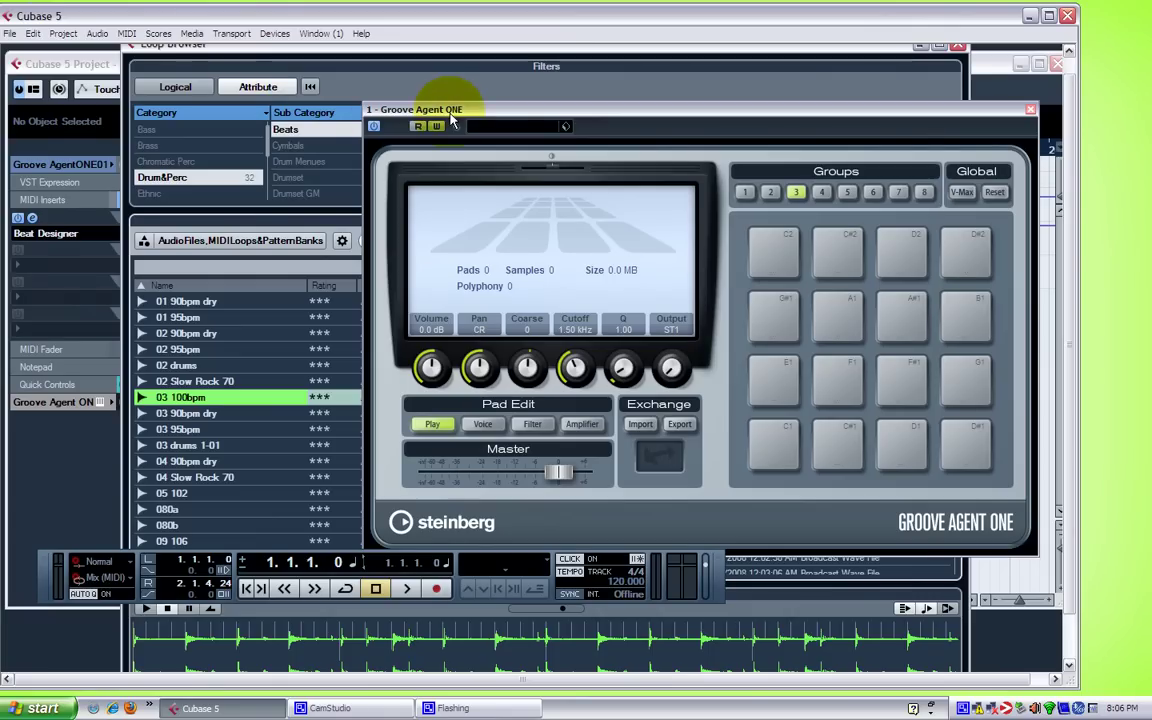
pyautogui.click(1030, 109)
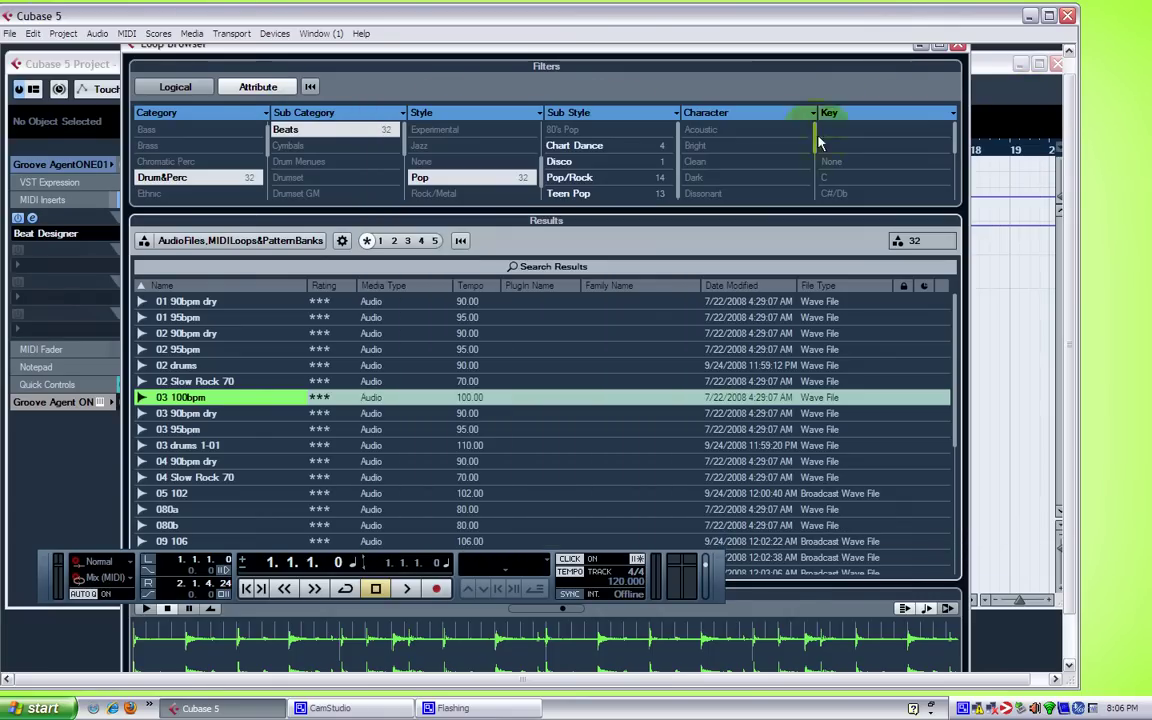
# Step: Preview the 02 drums, 02 Slow Rock 70, 03 100bpm and 03 90bpm dry loops, then add 02 drums
pyautogui.click(213, 366)
pyautogui.press('Down')
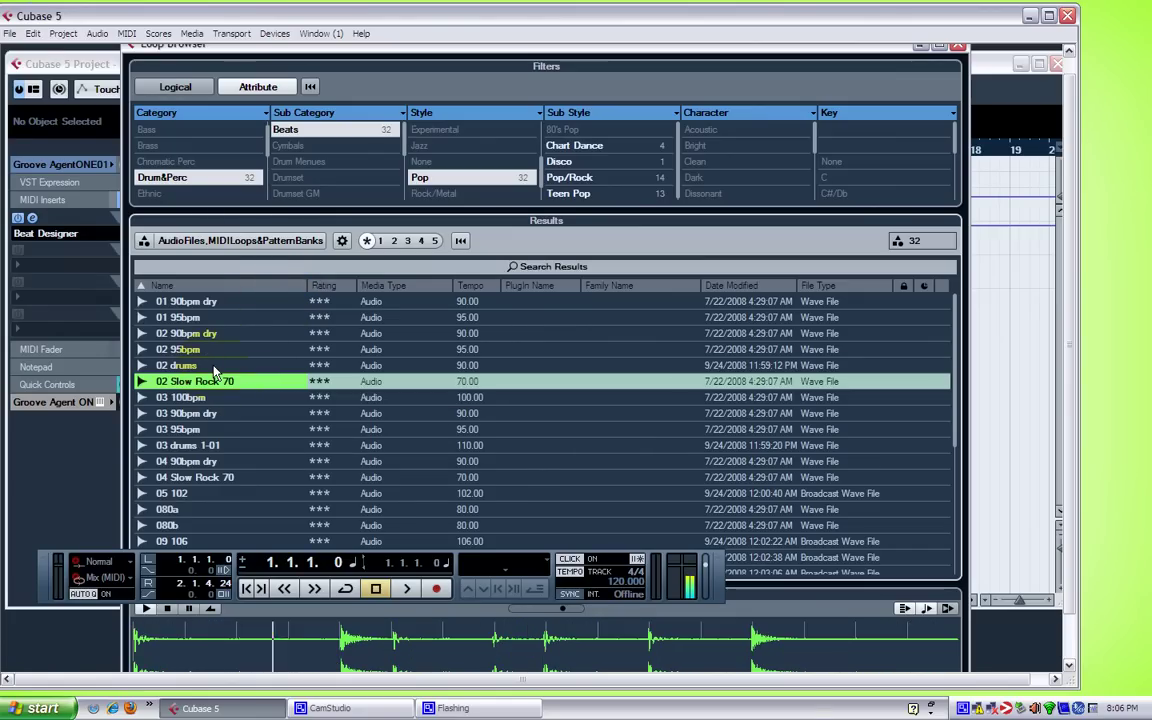
pyautogui.press('Down')
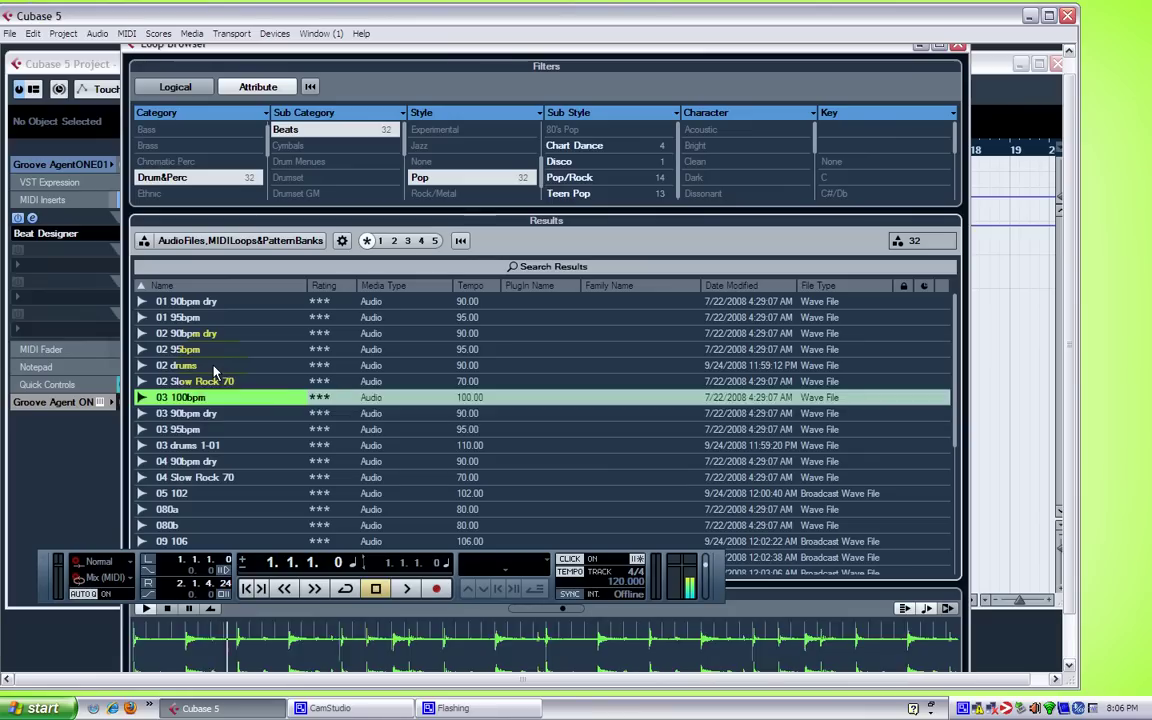
pyautogui.press('Down')
pyautogui.click(213, 367)
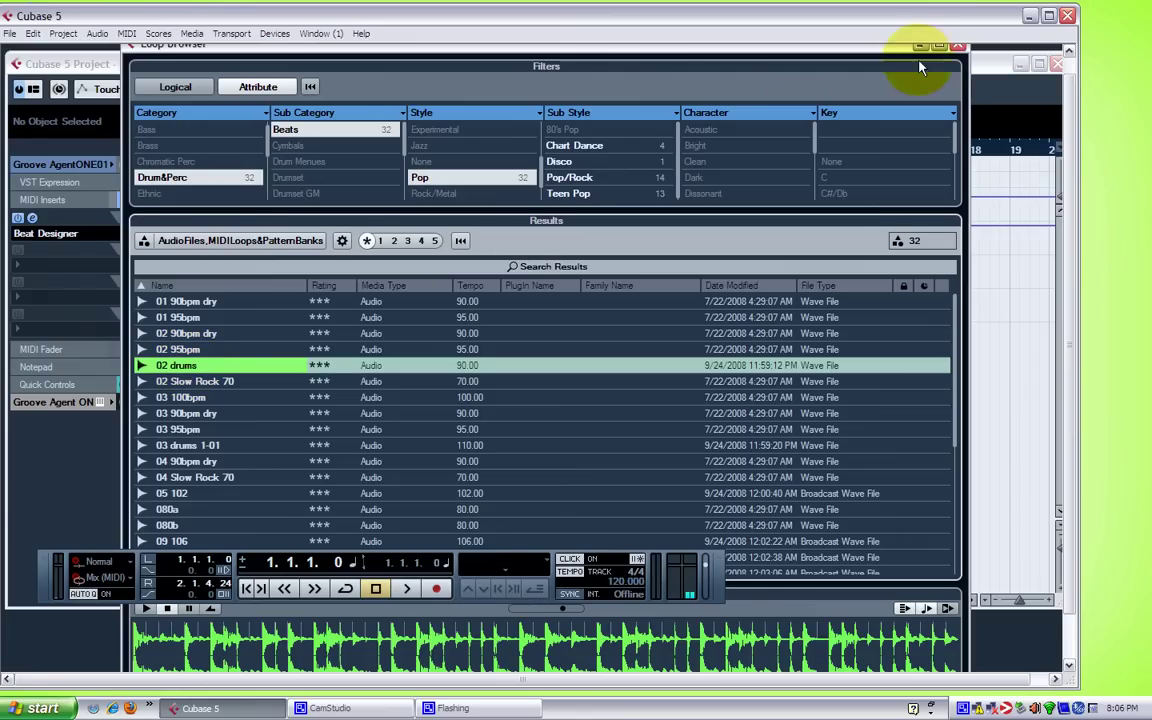
pyautogui.click(956, 50)
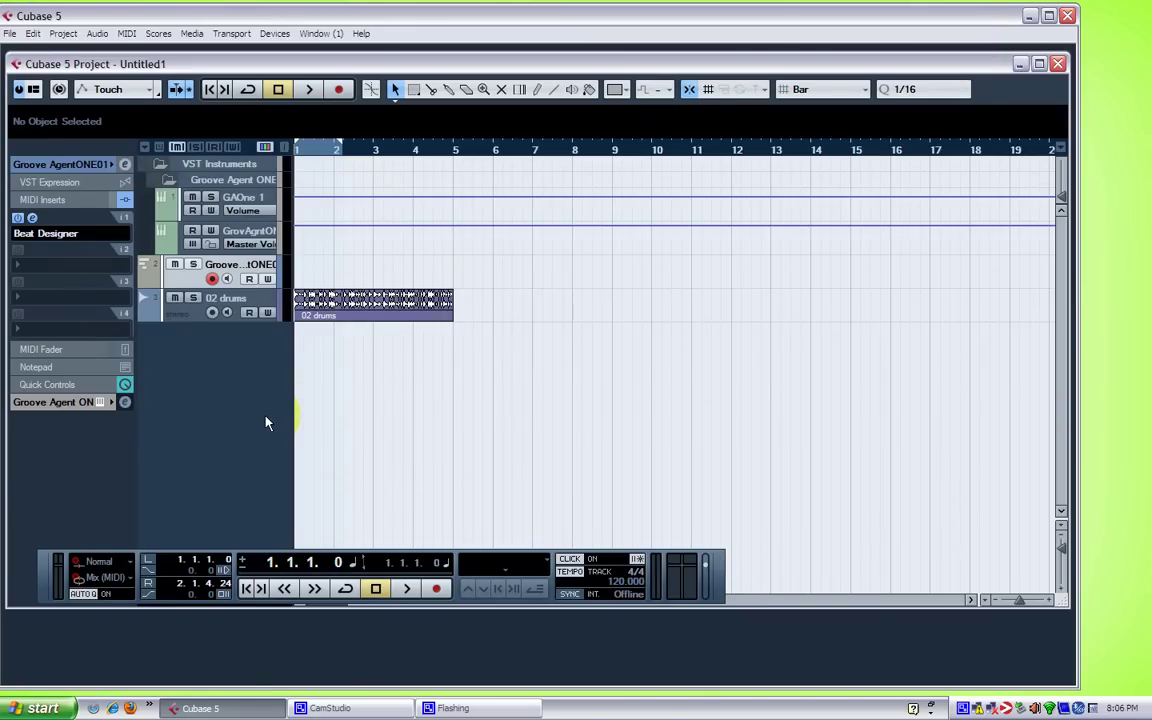
# Step: Play the drum loop, then split the 02 drums part at bar 2 with the Split tool
pyautogui.press('space')
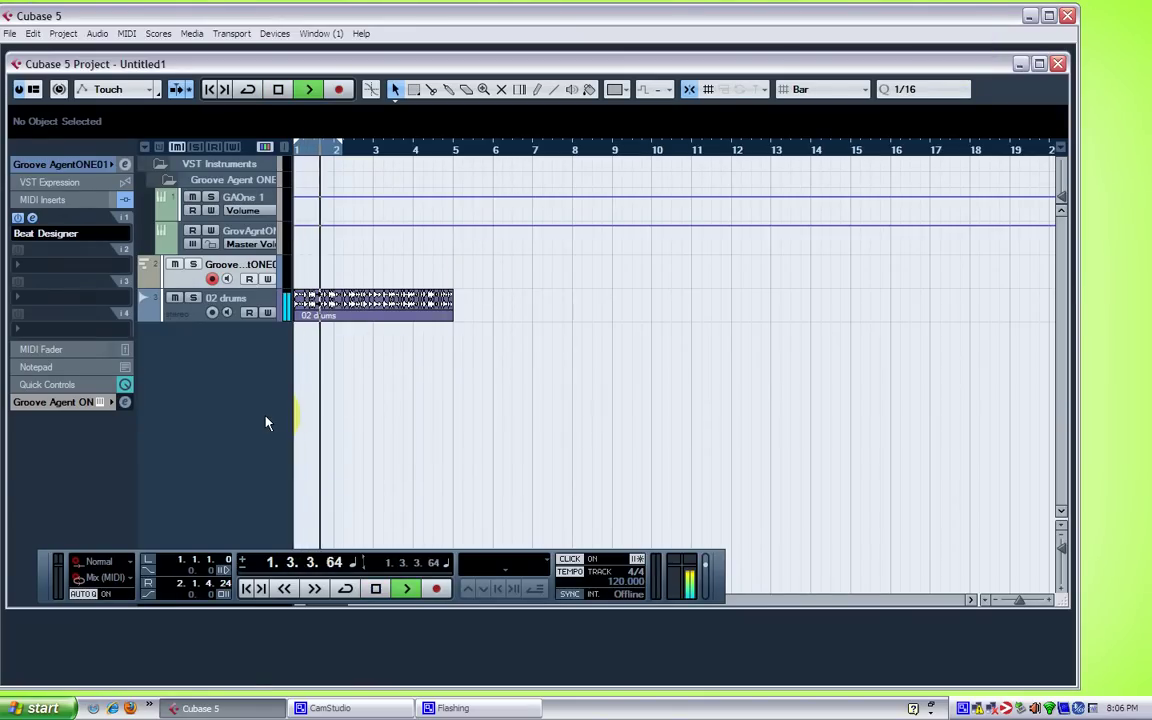
pyautogui.press('space')
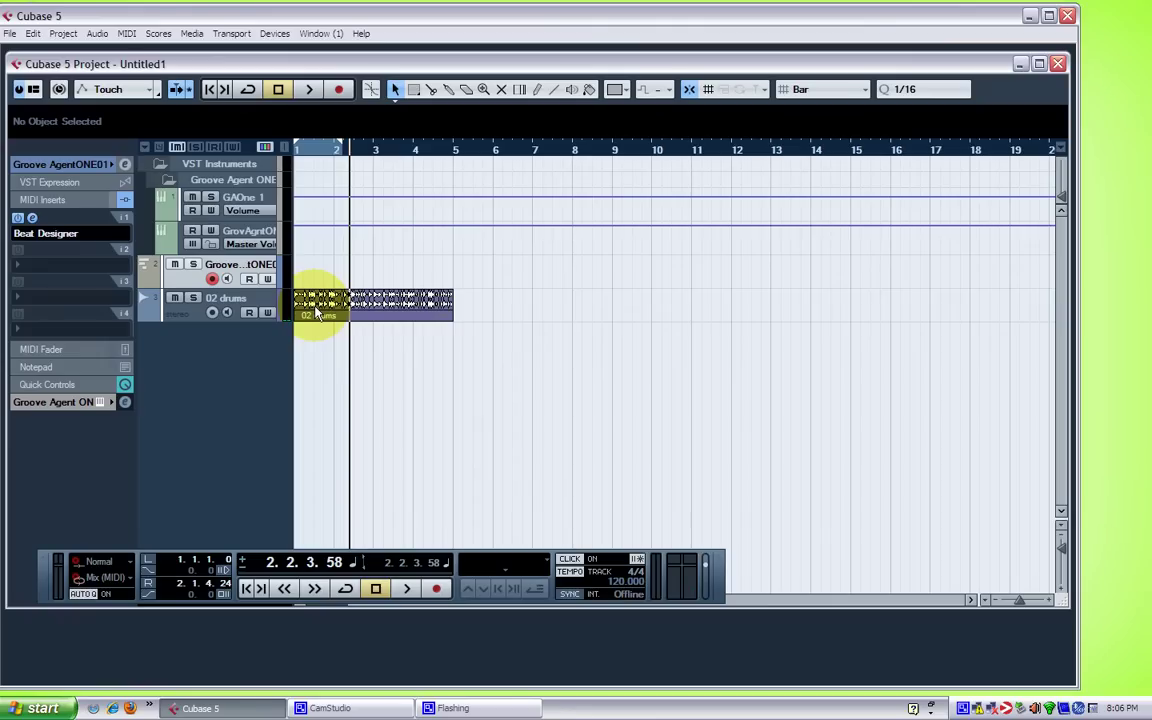
pyautogui.press('3')
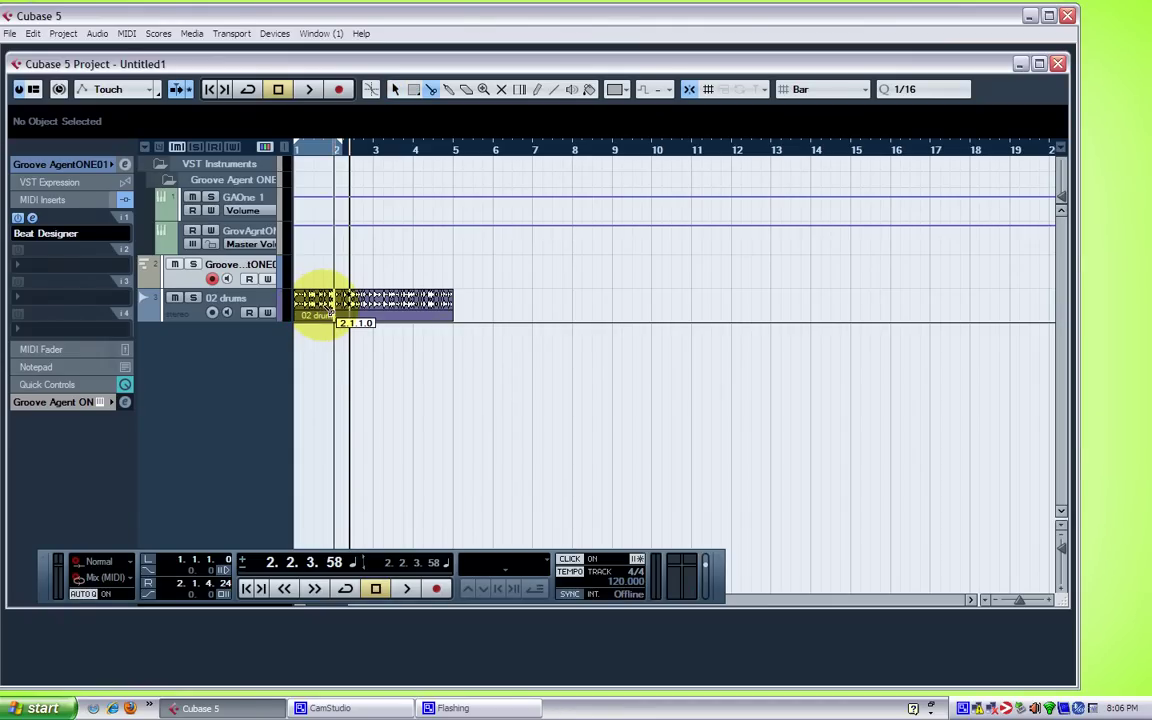
pyautogui.click(333, 315)
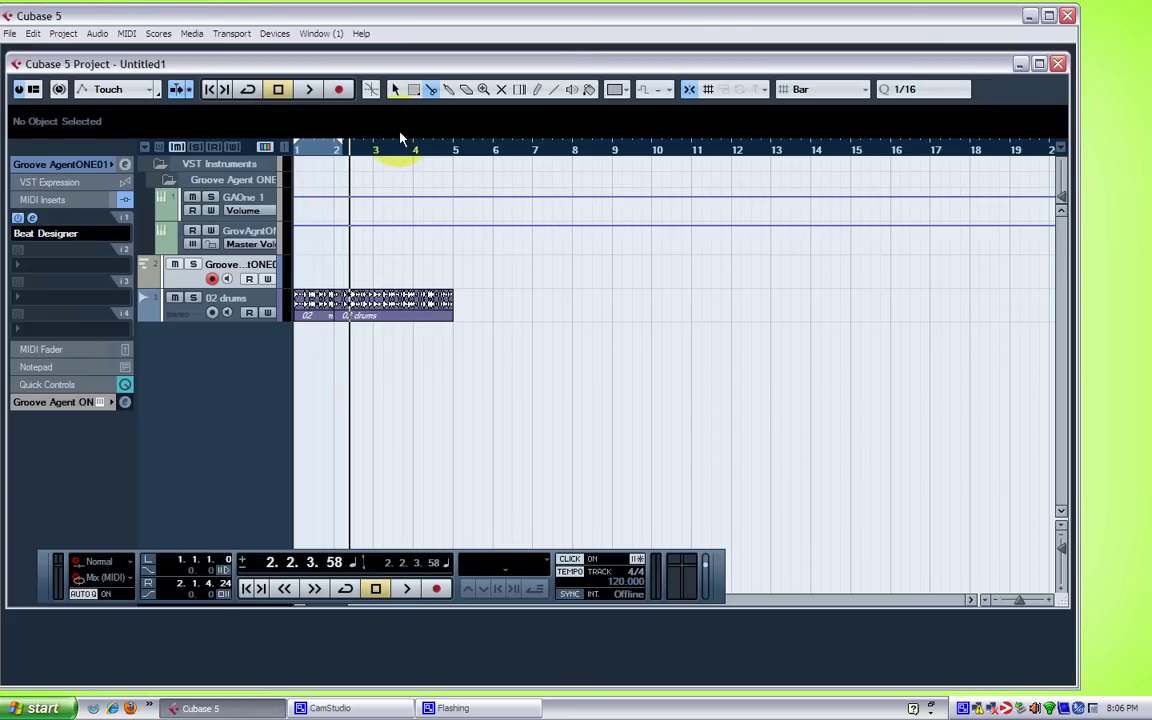
# Step: Delete the part after bar 2 and play back the remaining one-bar loop
pyautogui.press('1')
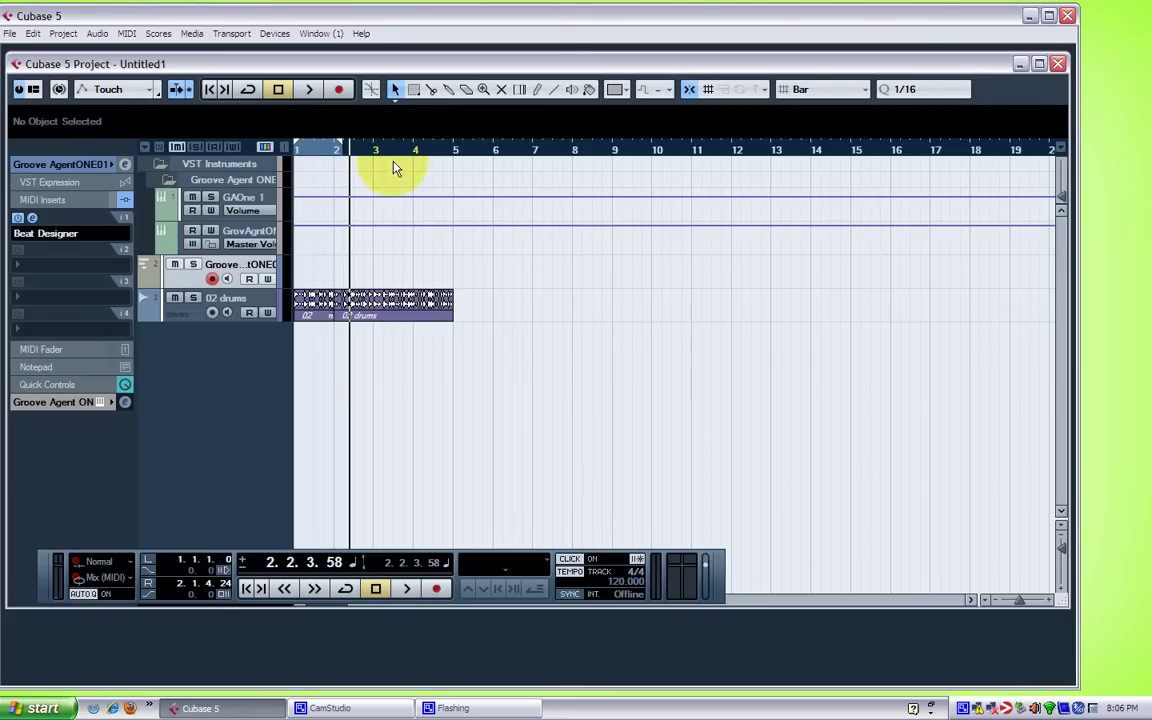
pyautogui.click(398, 306)
pyautogui.press('Delete')
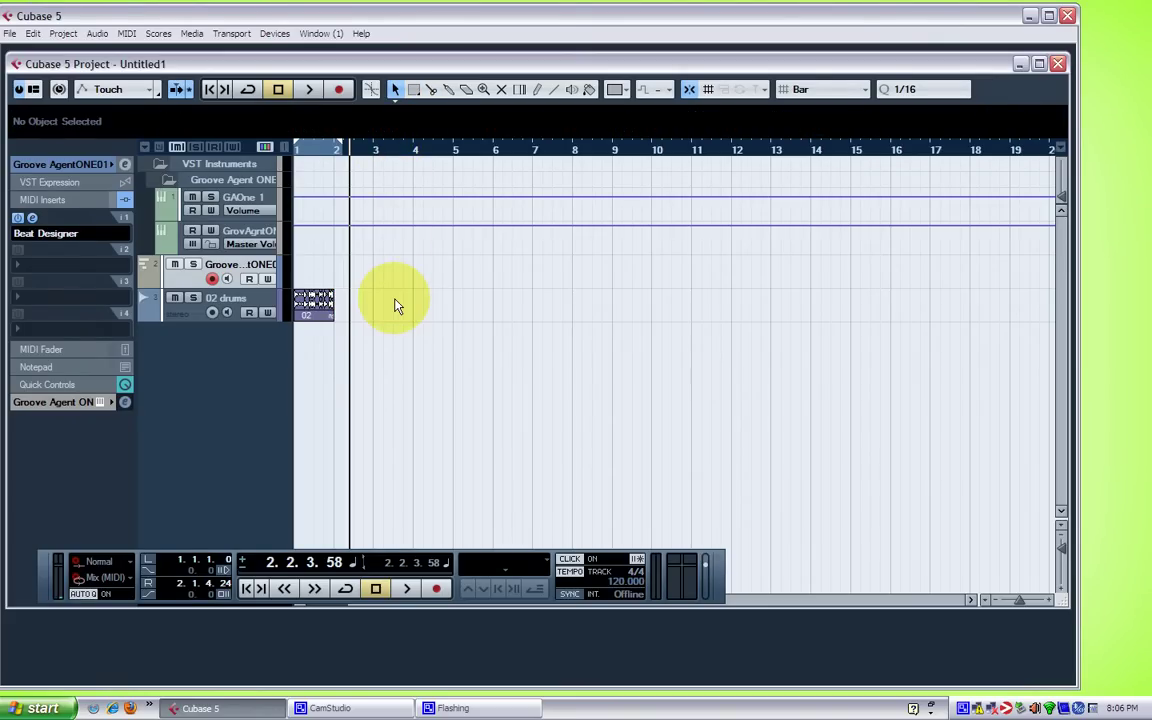
pyautogui.click(305, 311)
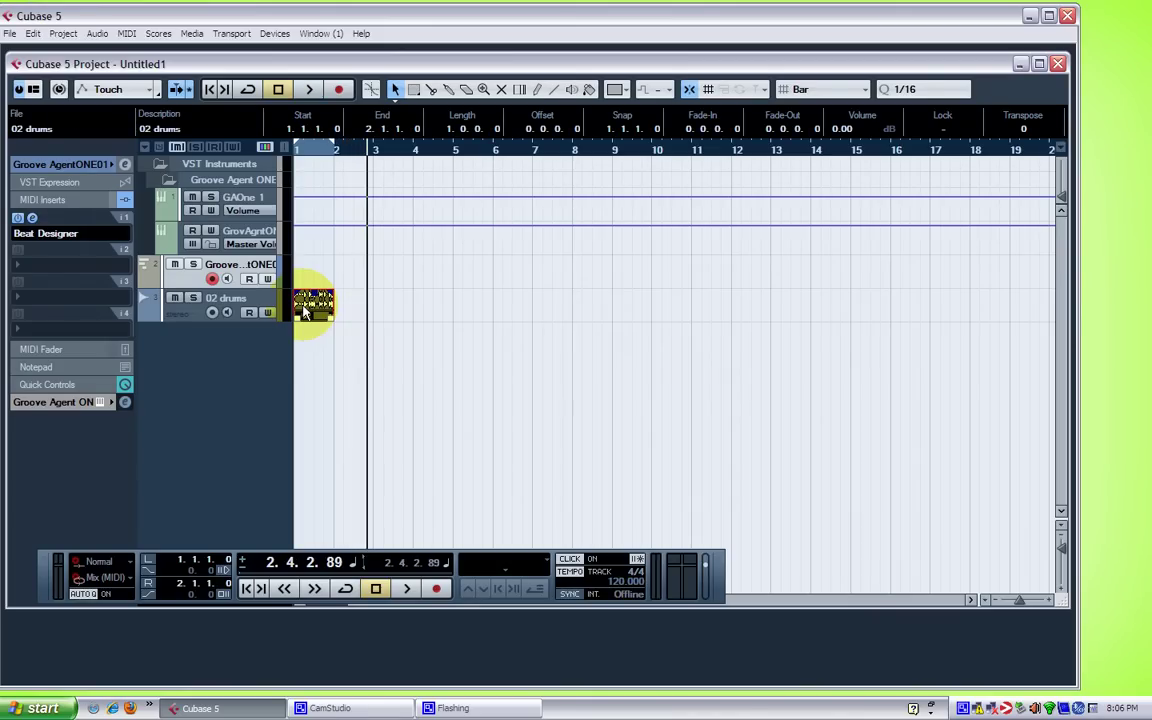
pyautogui.press('space')
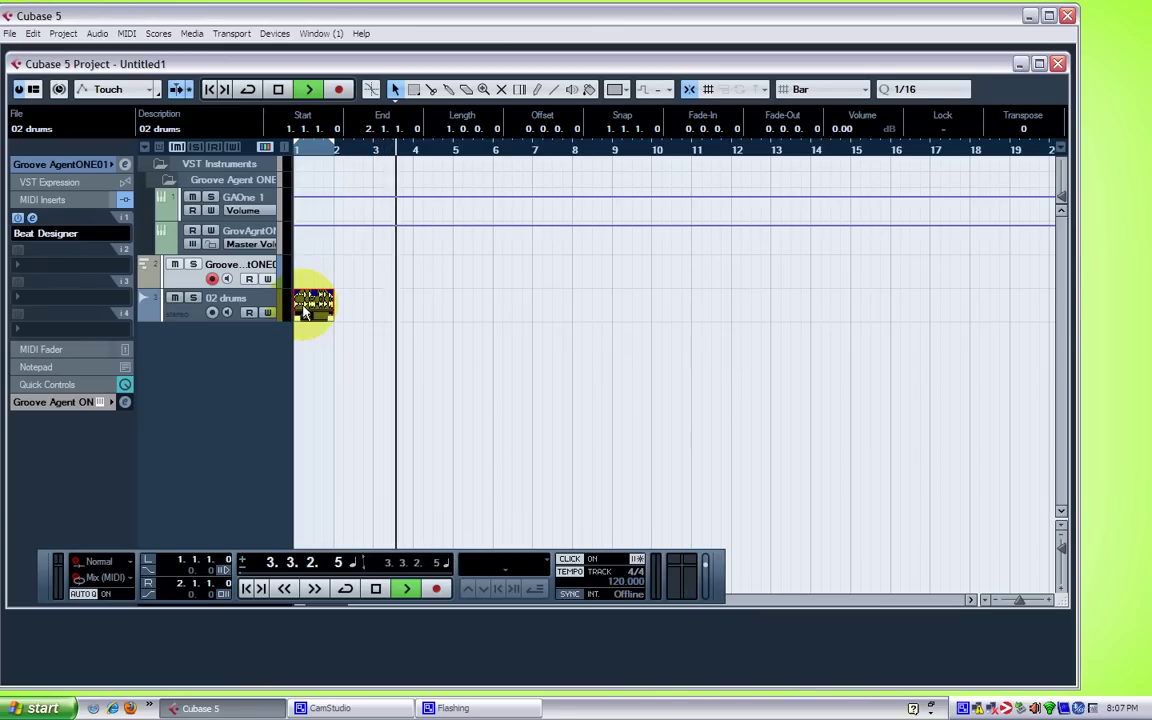
pyautogui.press('space')
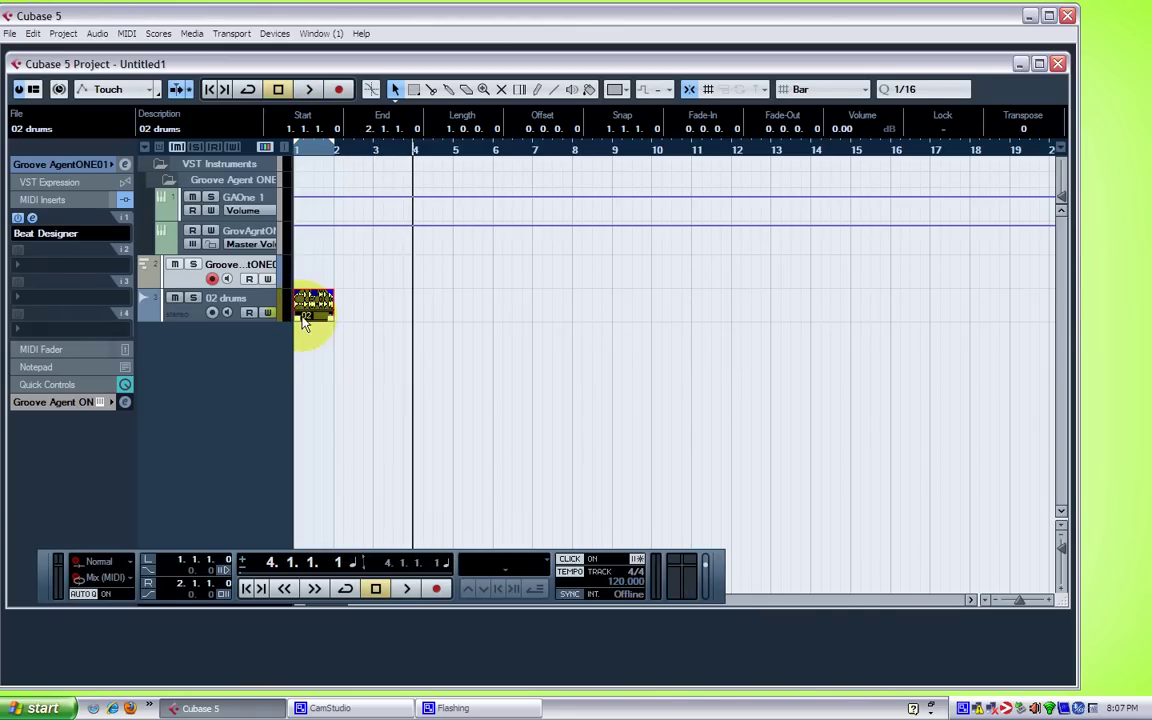
# Step: In the Sample Editor, enable Edit Hitpoints, raise Sensitivity, create slices and disable musical mode
pyautogui.doubleClick(316, 306)
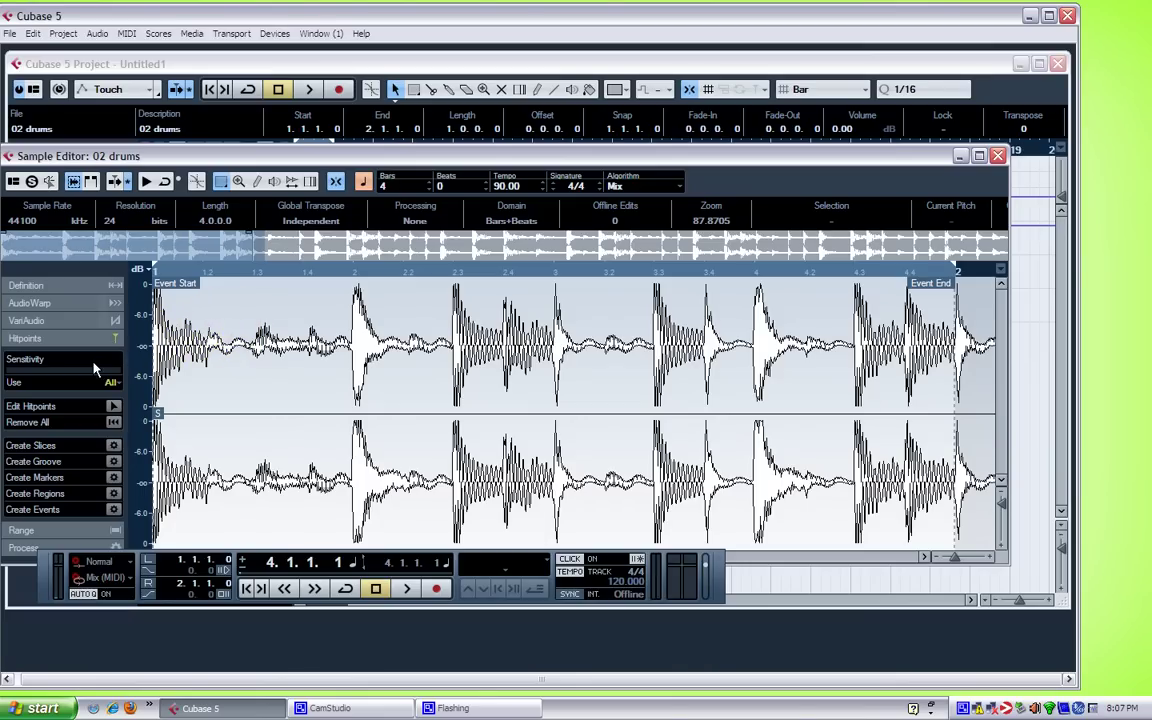
pyautogui.click(114, 410)
pyautogui.moveTo(37, 372)
pyautogui.mouseDown()
pyautogui.moveTo(30, 379)
pyautogui.moveTo(42, 376)
pyautogui.mouseUp()
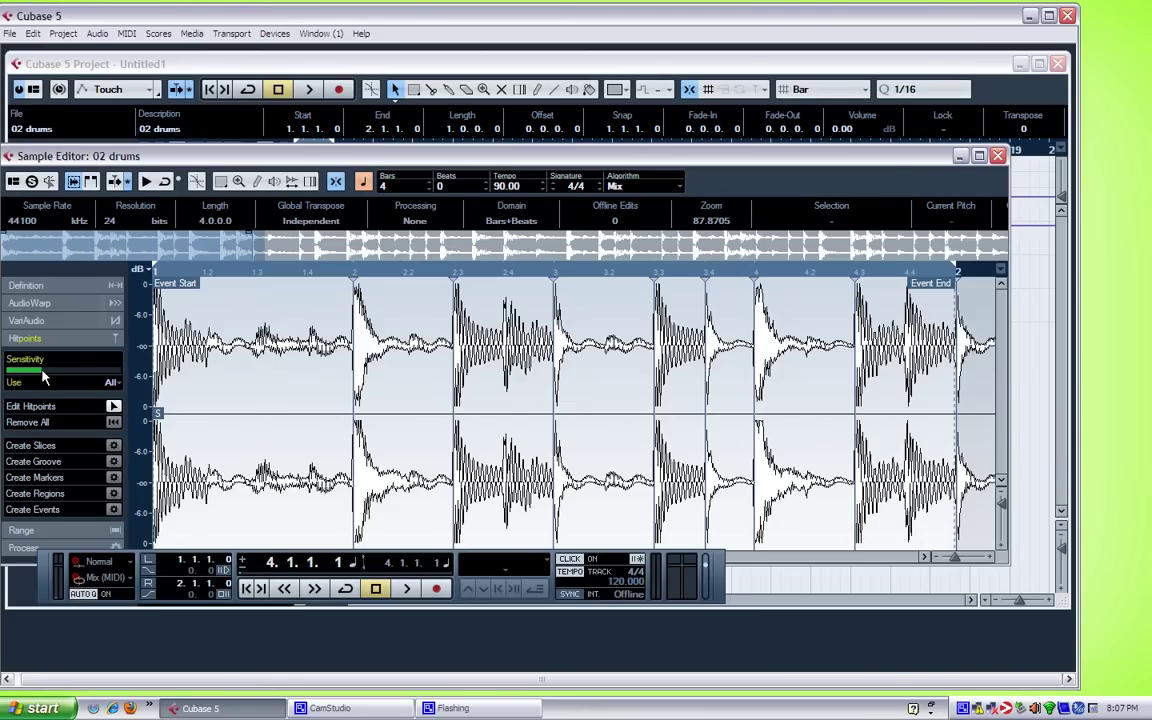
pyautogui.click(112, 446)
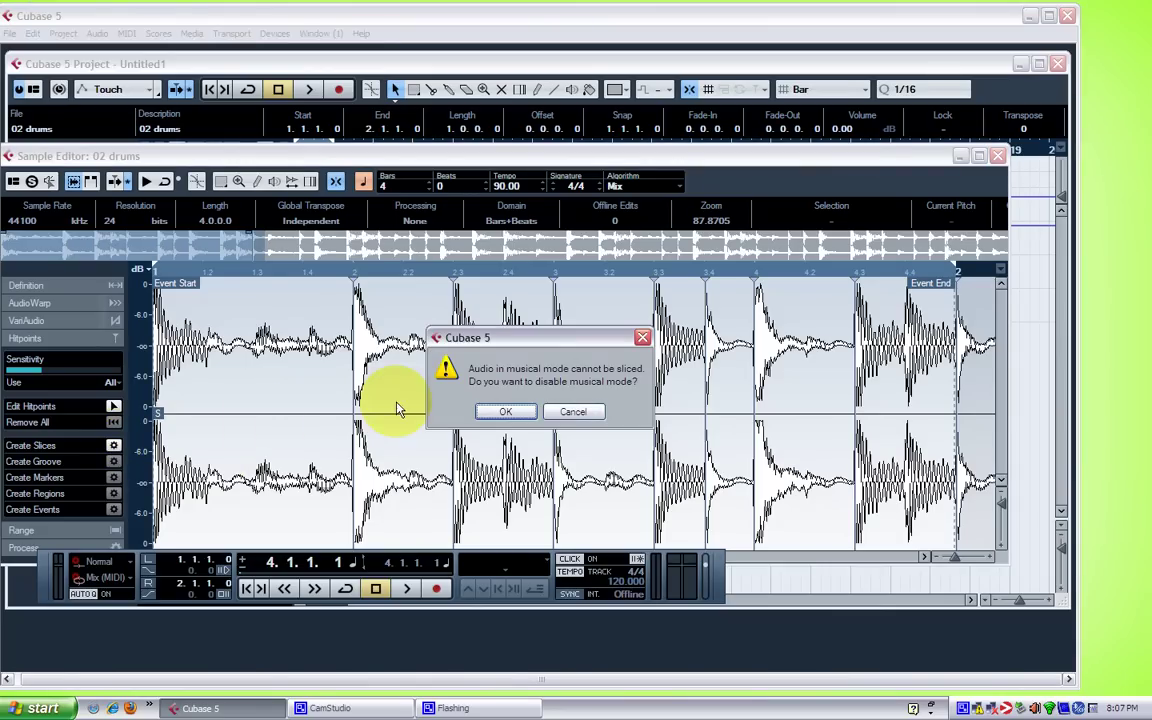
pyautogui.click(508, 413)
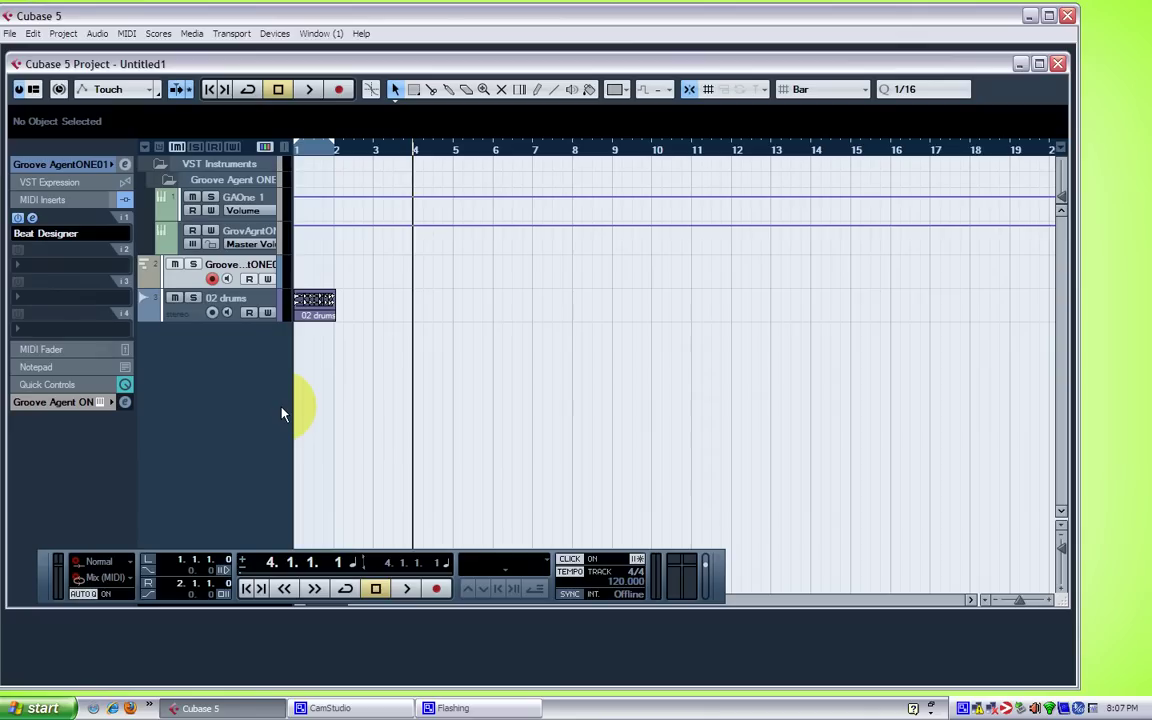
# Step: Play the sliced part from the start, then drag it onto Groove Agent ONE's pads
pyautogui.press('Home')
pyautogui.press('space')
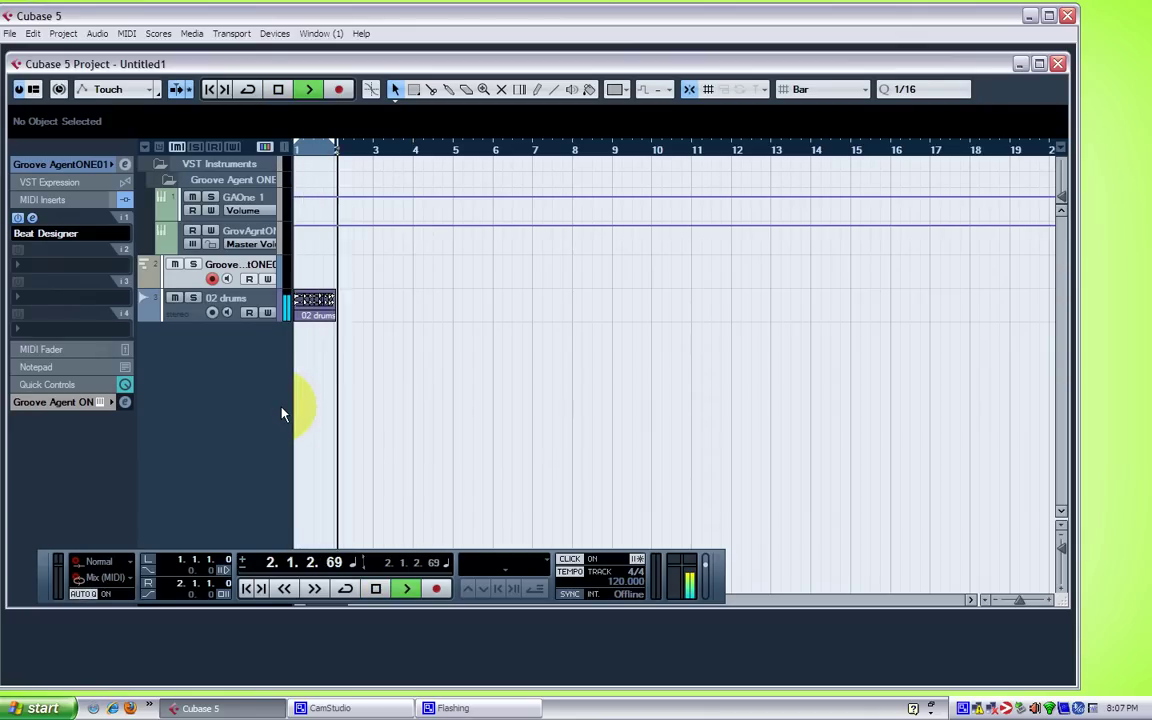
pyautogui.press('space')
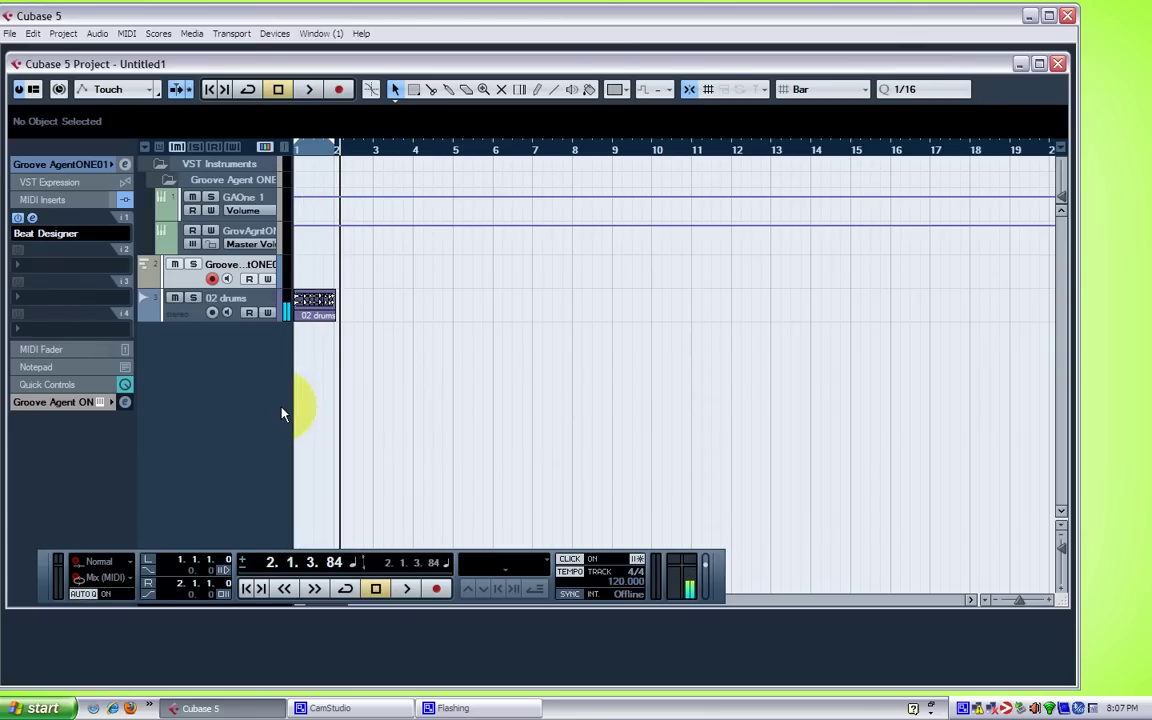
pyautogui.click(90, 164)
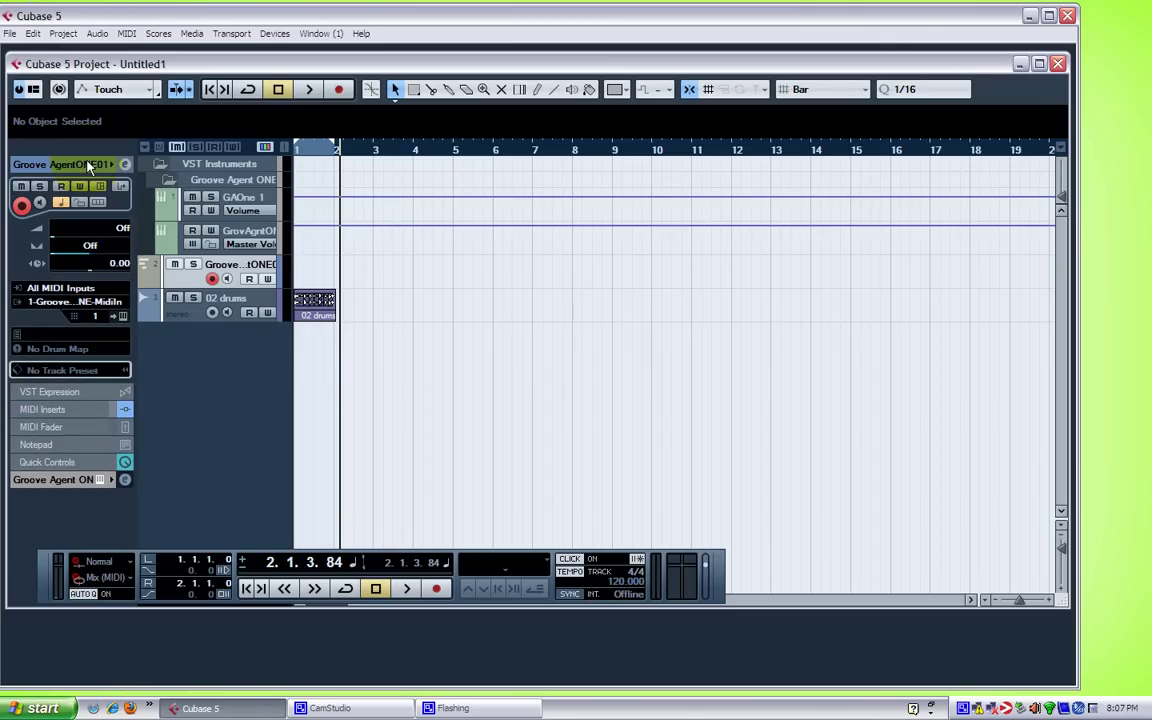
pyautogui.click(122, 316)
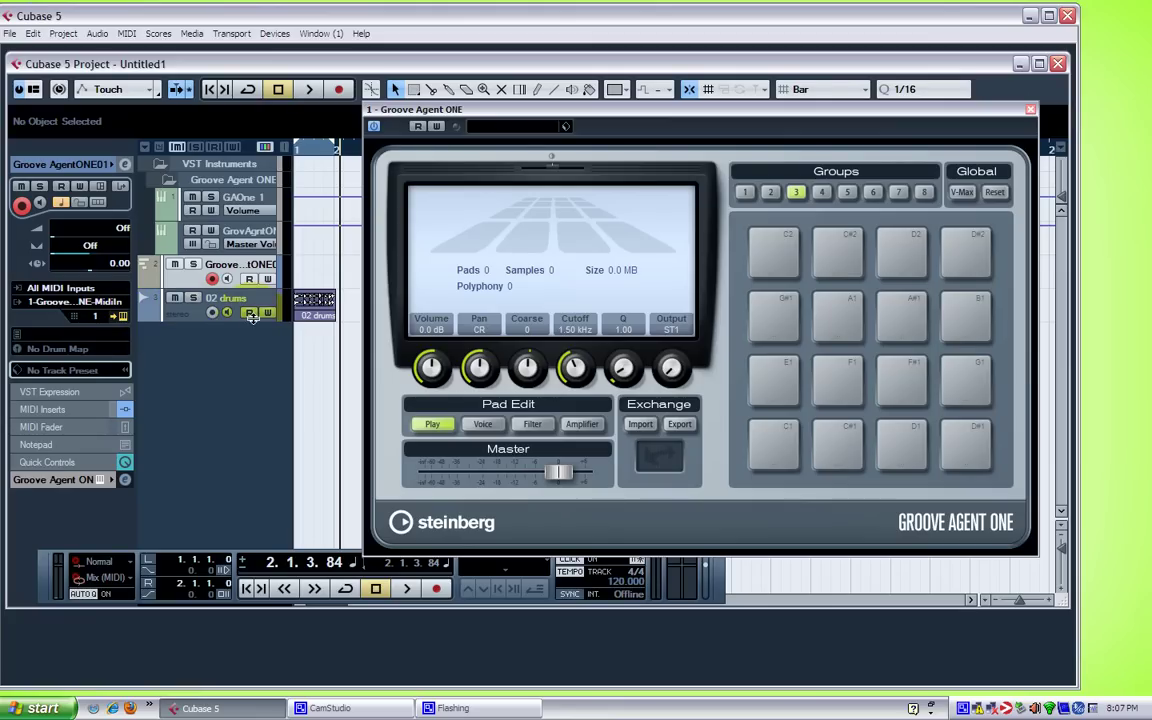
pyautogui.click(302, 310)
pyautogui.moveTo(302, 316); pyautogui.dragTo(778, 442)
# Step: Audition the slices on pads C1, C#1, D1, D#1, G1 and F#1
pyautogui.click(777, 443)
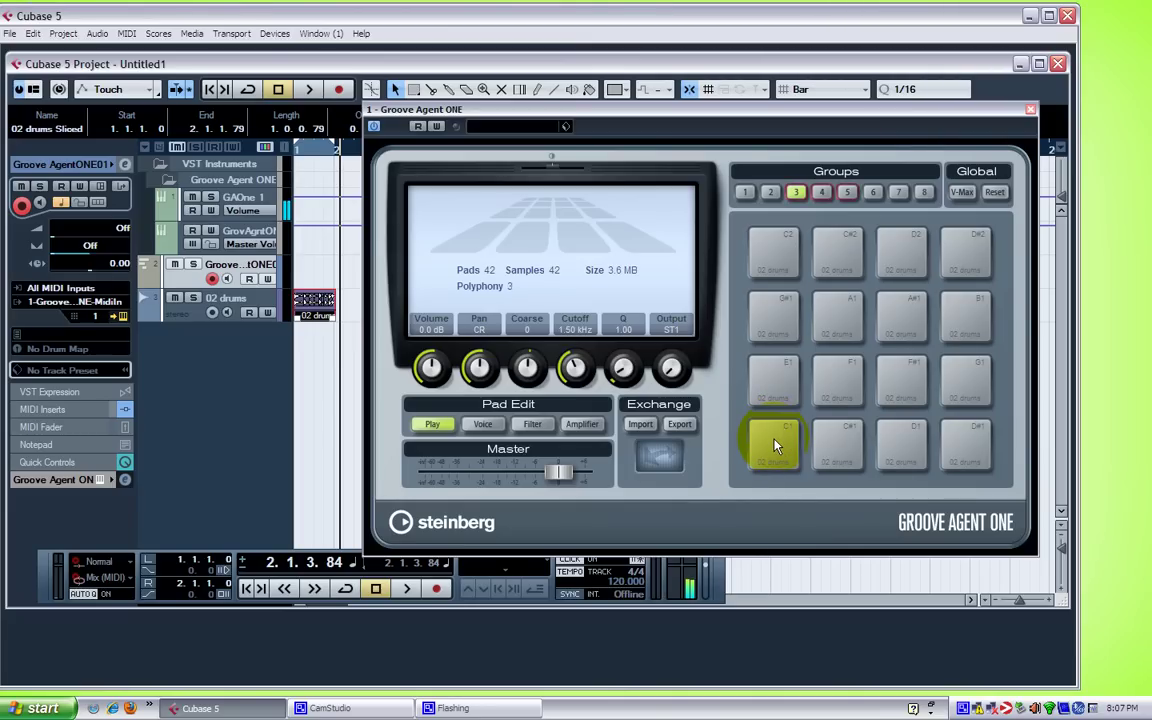
pyautogui.click(836, 443)
pyautogui.click(903, 450)
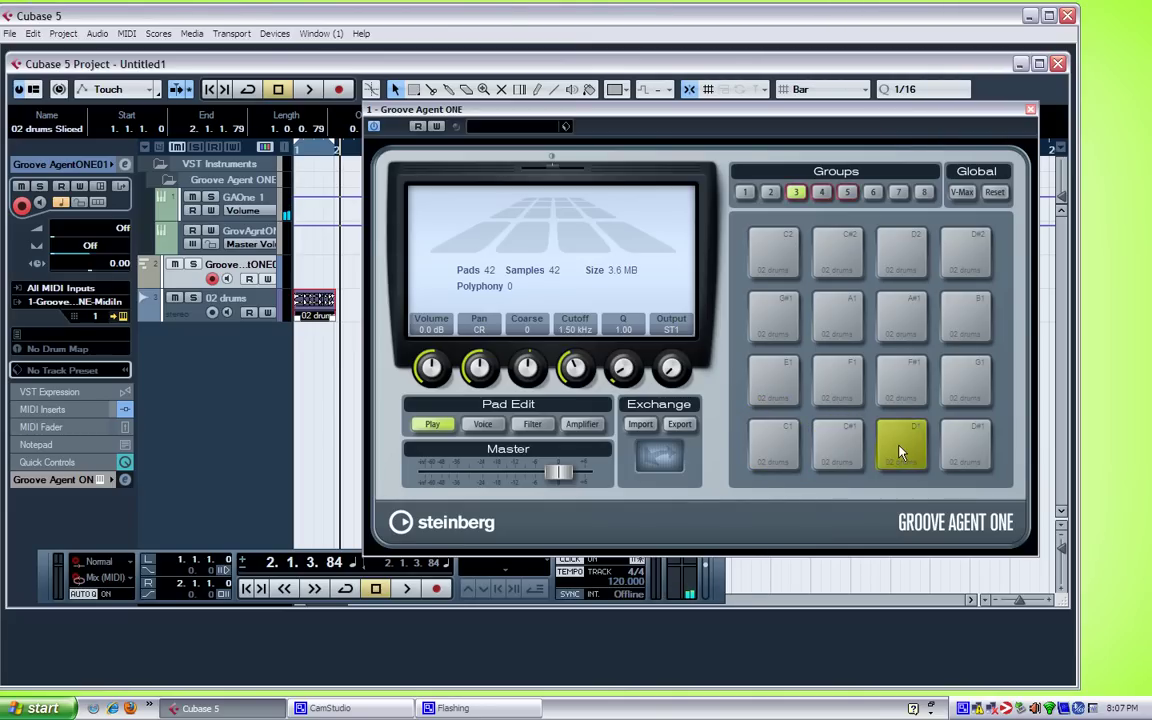
pyautogui.click(966, 443)
pyautogui.click(968, 400)
pyautogui.click(900, 385)
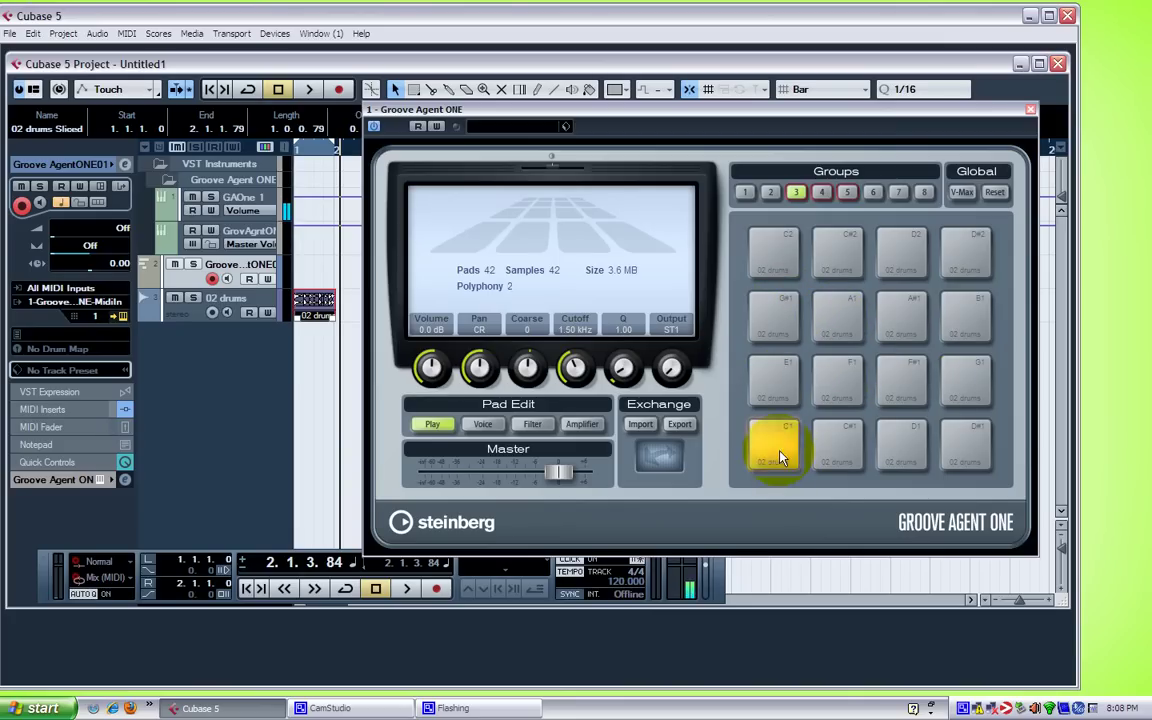
pyautogui.click(834, 455)
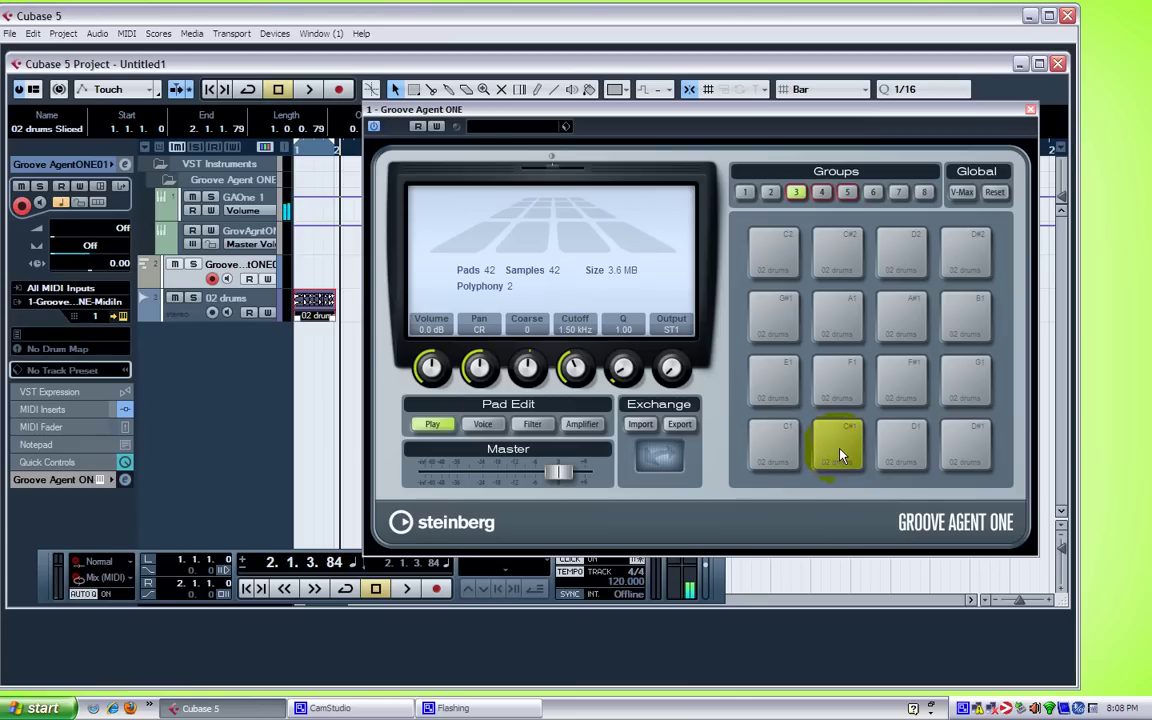
pyautogui.click(768, 433)
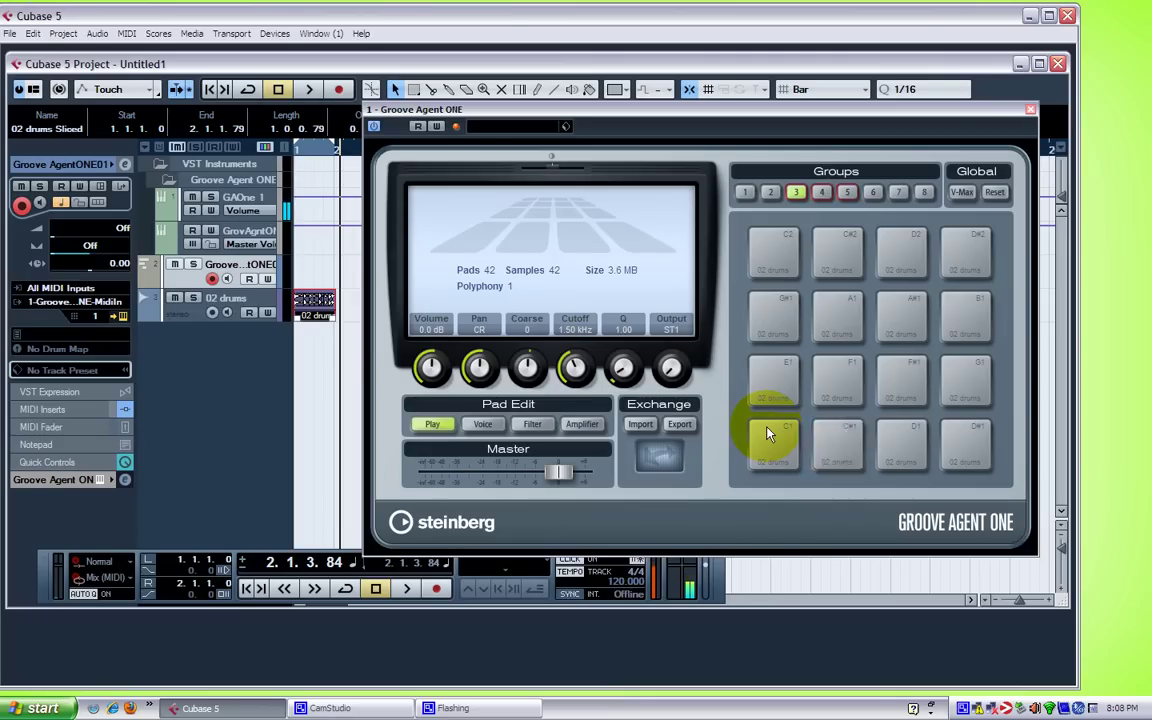
pyautogui.click(768, 433)
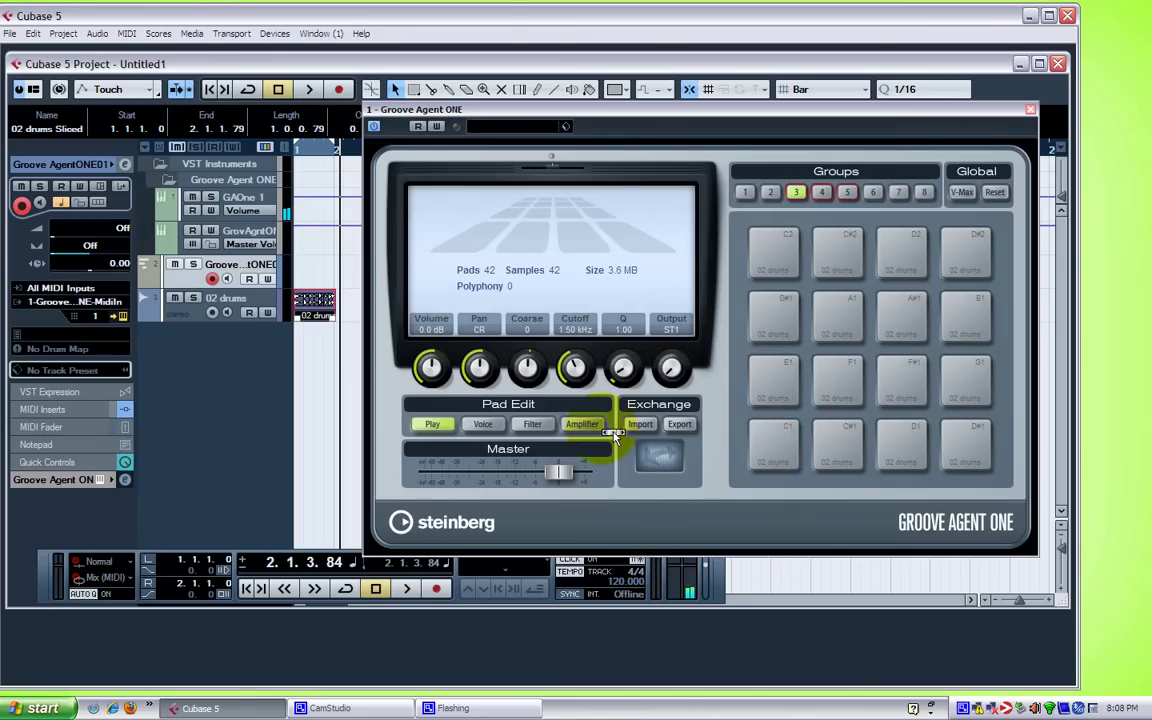
# Step: Open Beat Designer from the track's MIDI inserts and move Groove Agent ONE aside
pyautogui.click(74, 410)
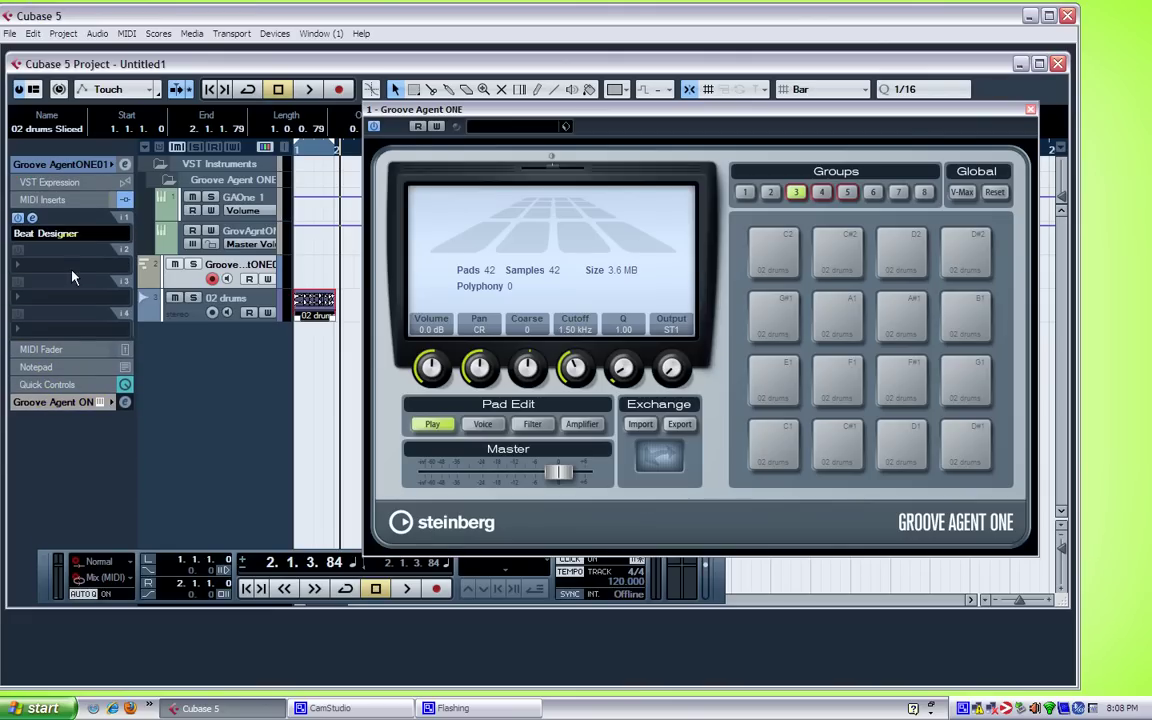
pyautogui.click(33, 219)
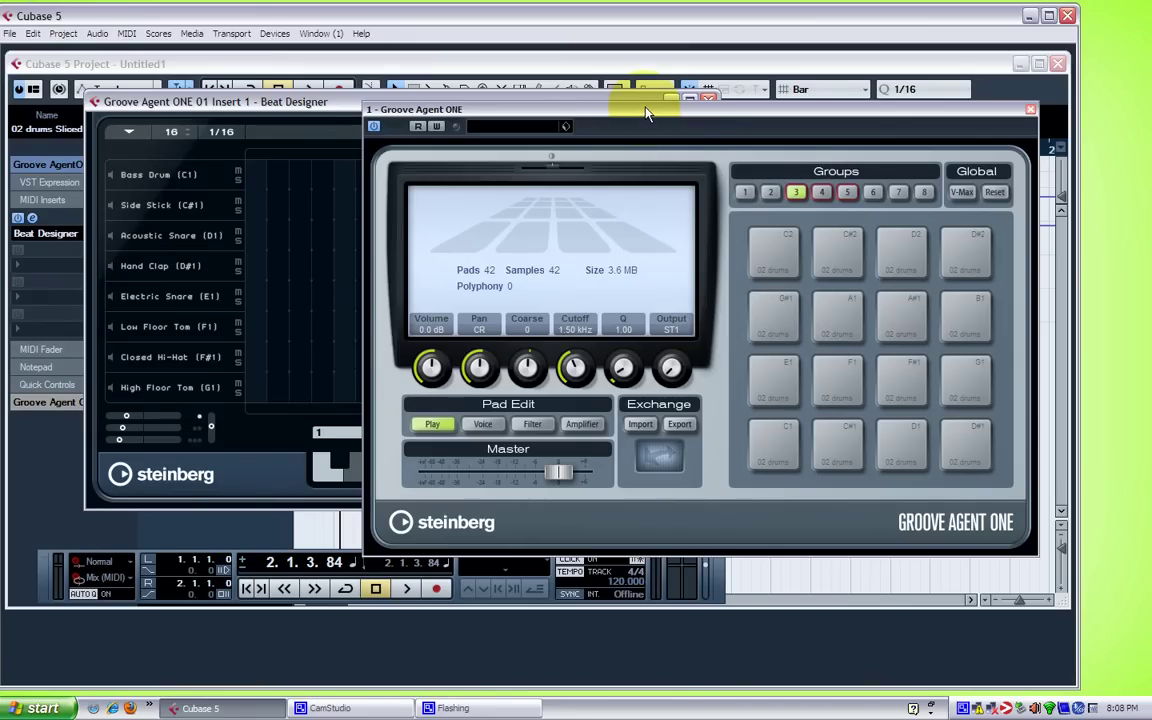
pyautogui.moveTo(645, 113); pyautogui.dragTo(988, 107)
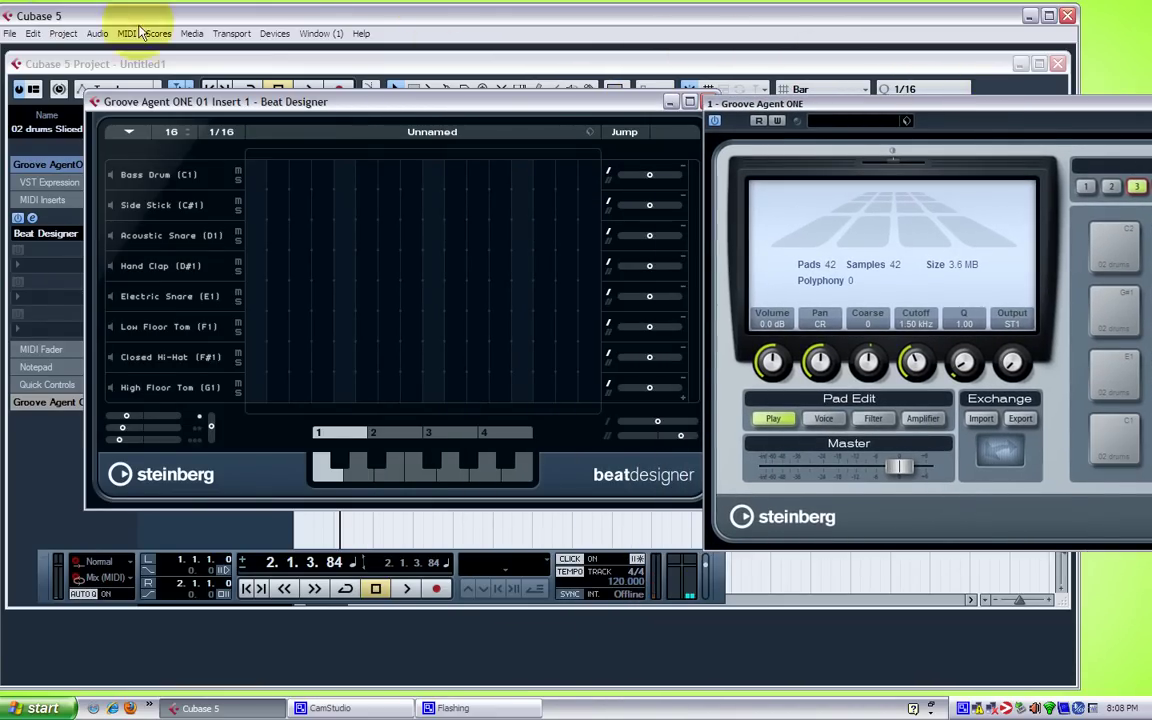
# Step: Preview the Bass Drum, Side Stick, Acoustic Snare, Hand Clap, Electric Snare and floor tom lanes
pyautogui.click(112, 177)
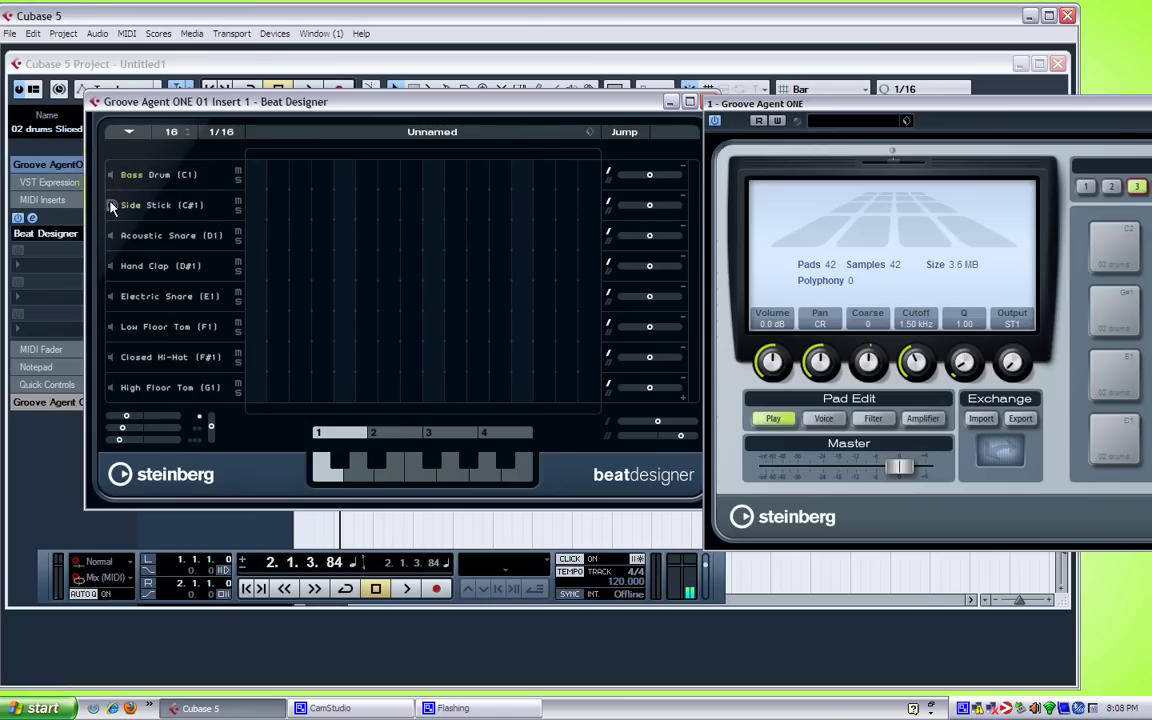
pyautogui.click(112, 206)
pyautogui.click(112, 240)
pyautogui.click(112, 268)
pyautogui.click(114, 298)
pyautogui.click(113, 327)
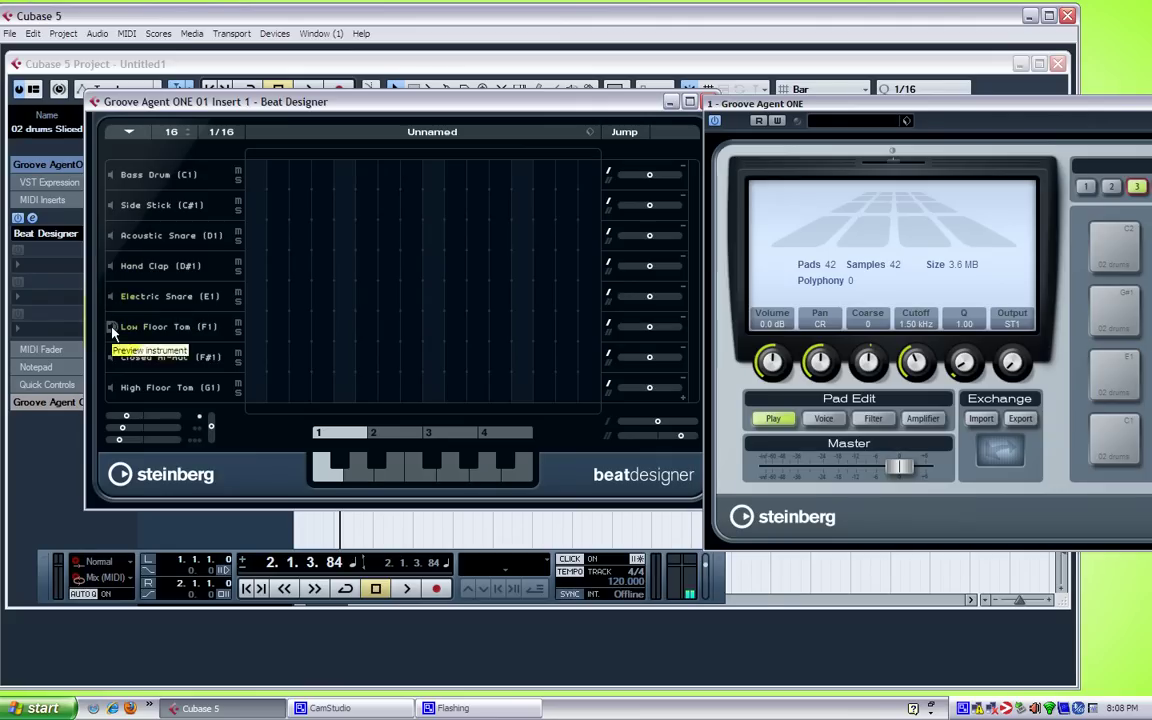
pyautogui.click(113, 390)
pyautogui.click(110, 176)
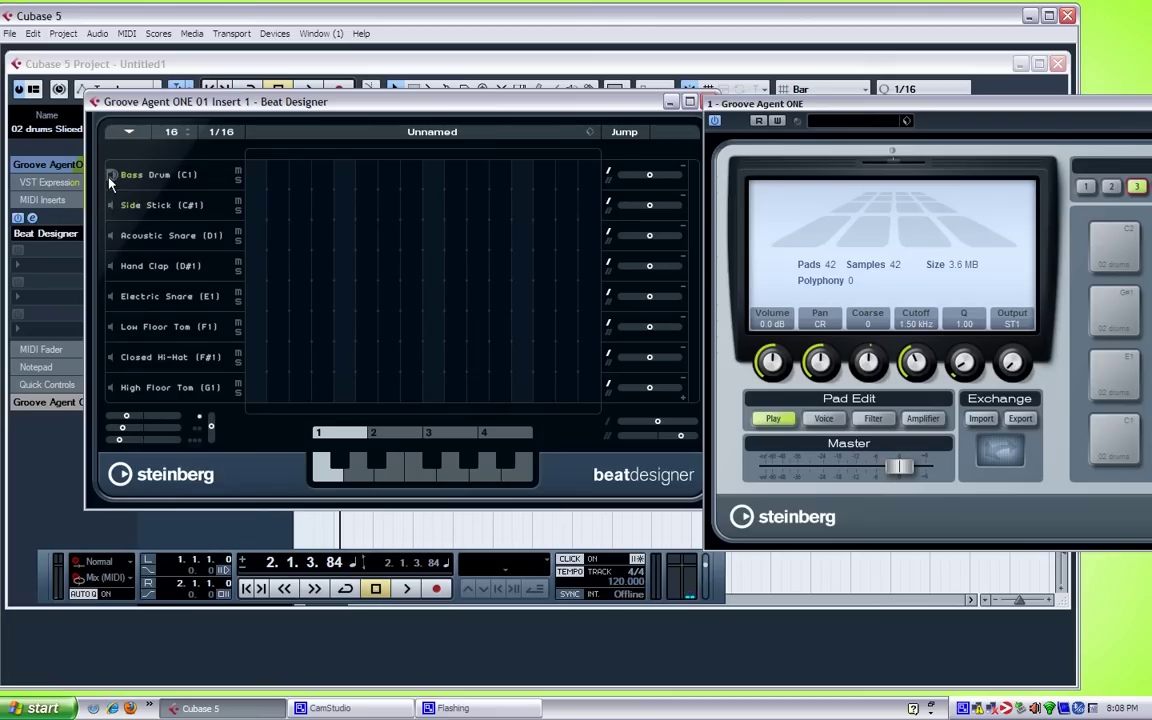
# Step: Start playback and add Bass Drum hits on steps 1, 5, 9 and 13
pyautogui.press('space')
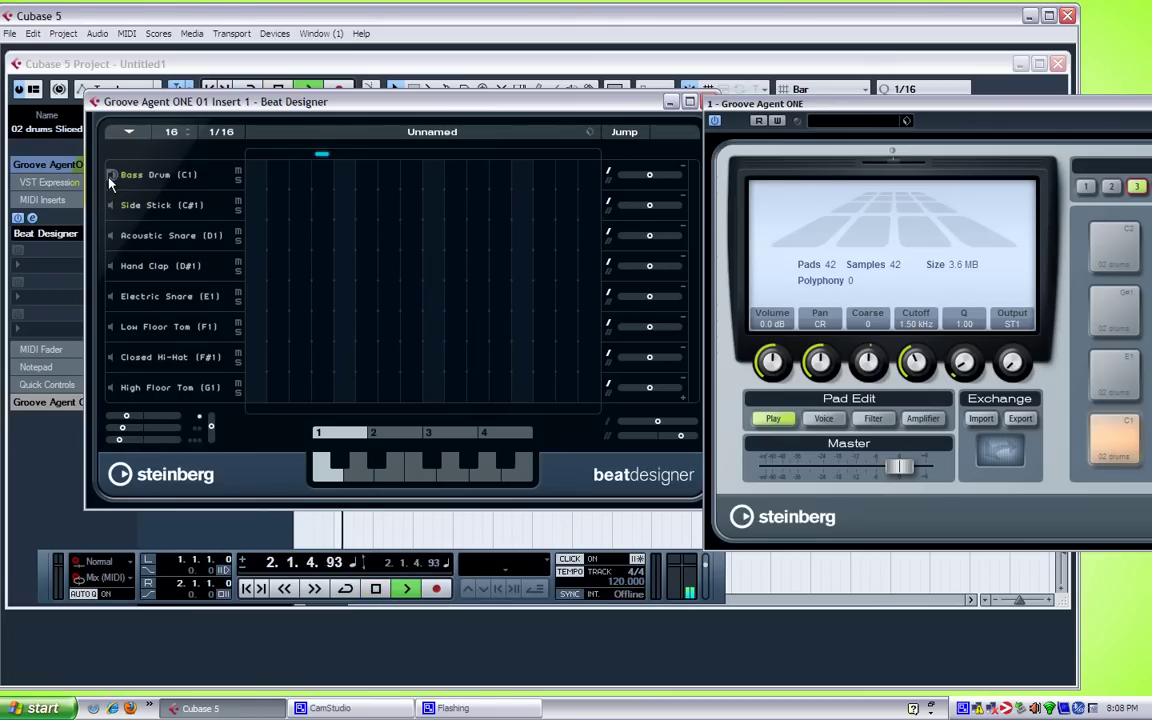
pyautogui.click(256, 175)
pyautogui.click(344, 175)
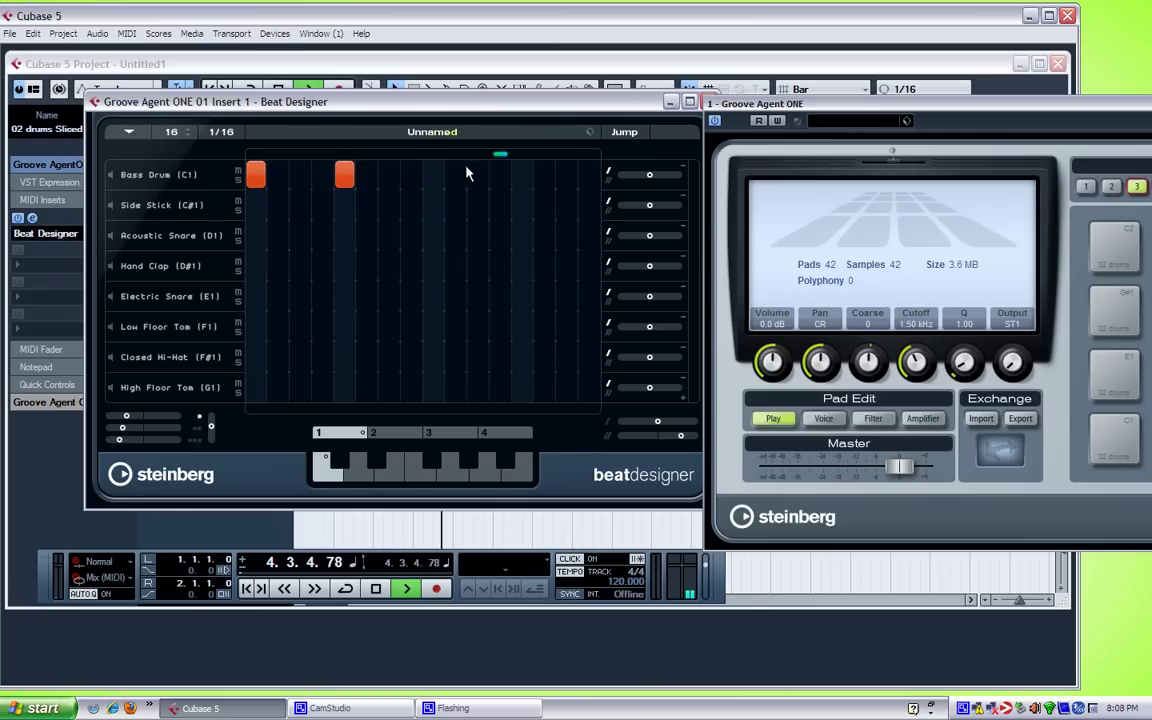
pyautogui.click(433, 175)
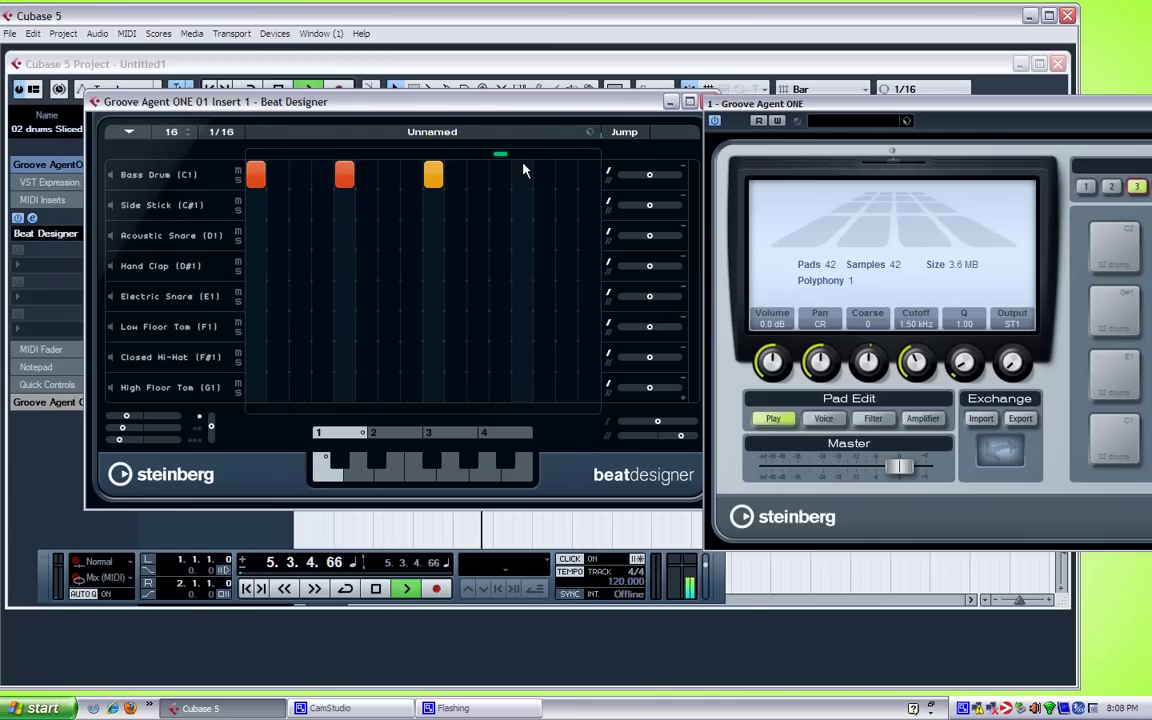
pyautogui.click(522, 175)
# Step: Add a Side Stick hit on step 13 and a Low Floor Tom hit on step 2, then restart playback
pyautogui.click(111, 205)
pyautogui.click(521, 207)
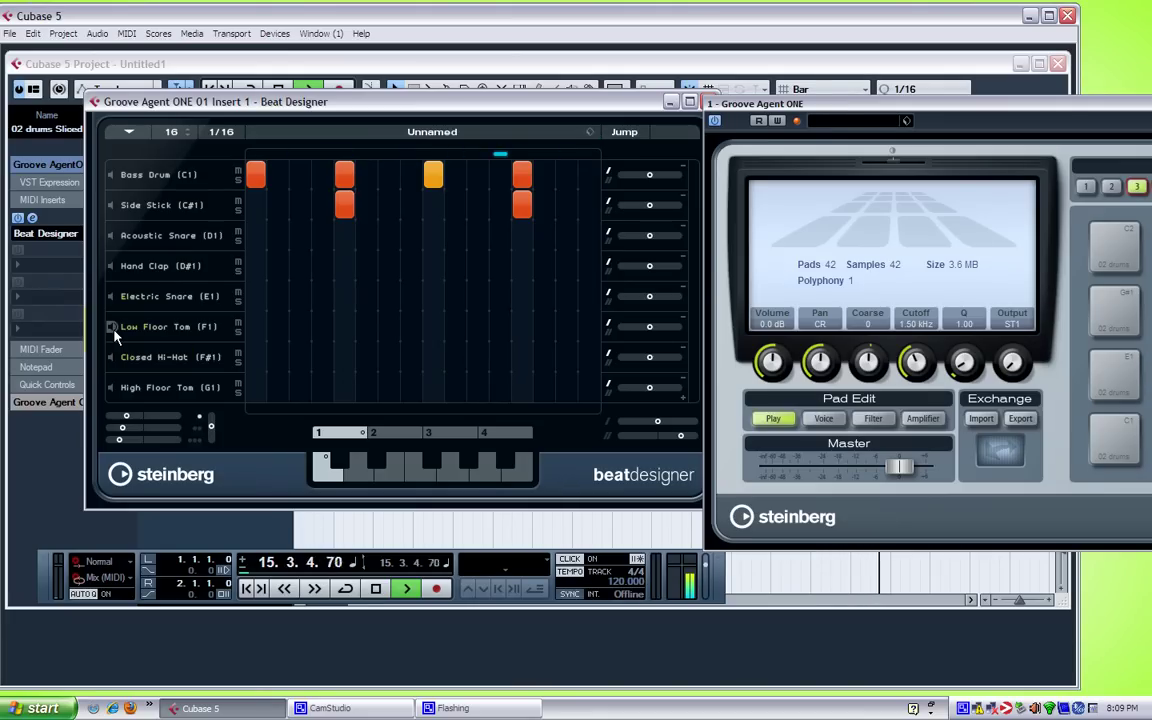
pyautogui.click(280, 327)
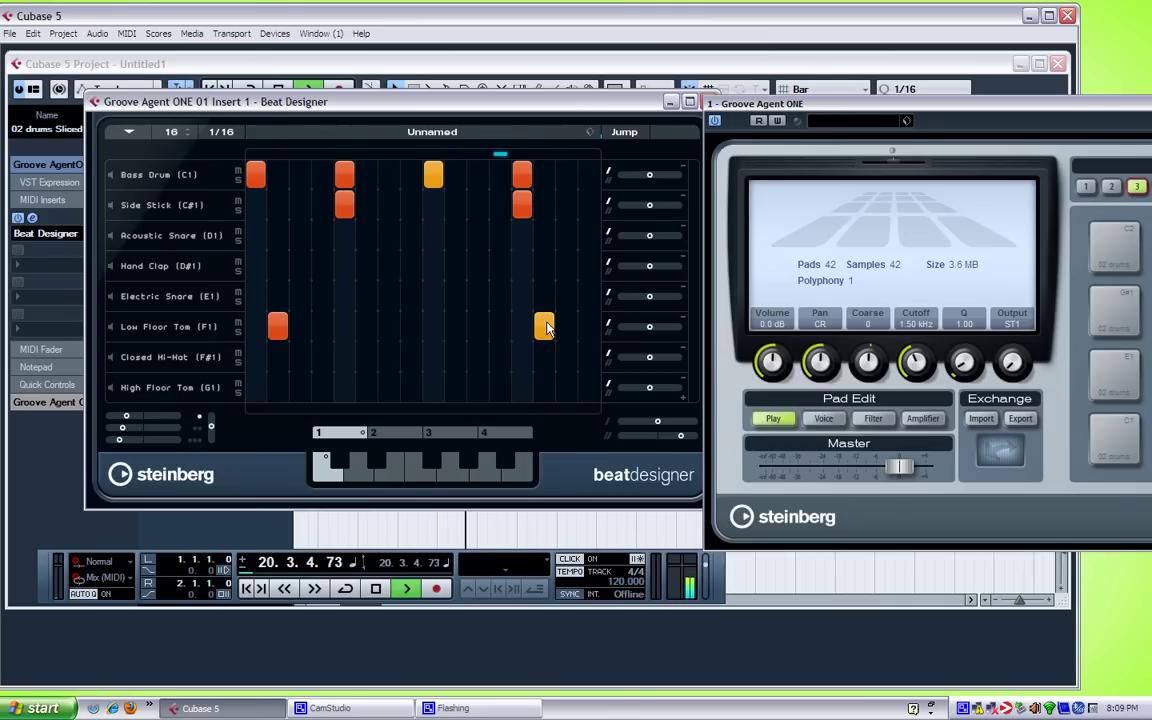
pyautogui.press('space')
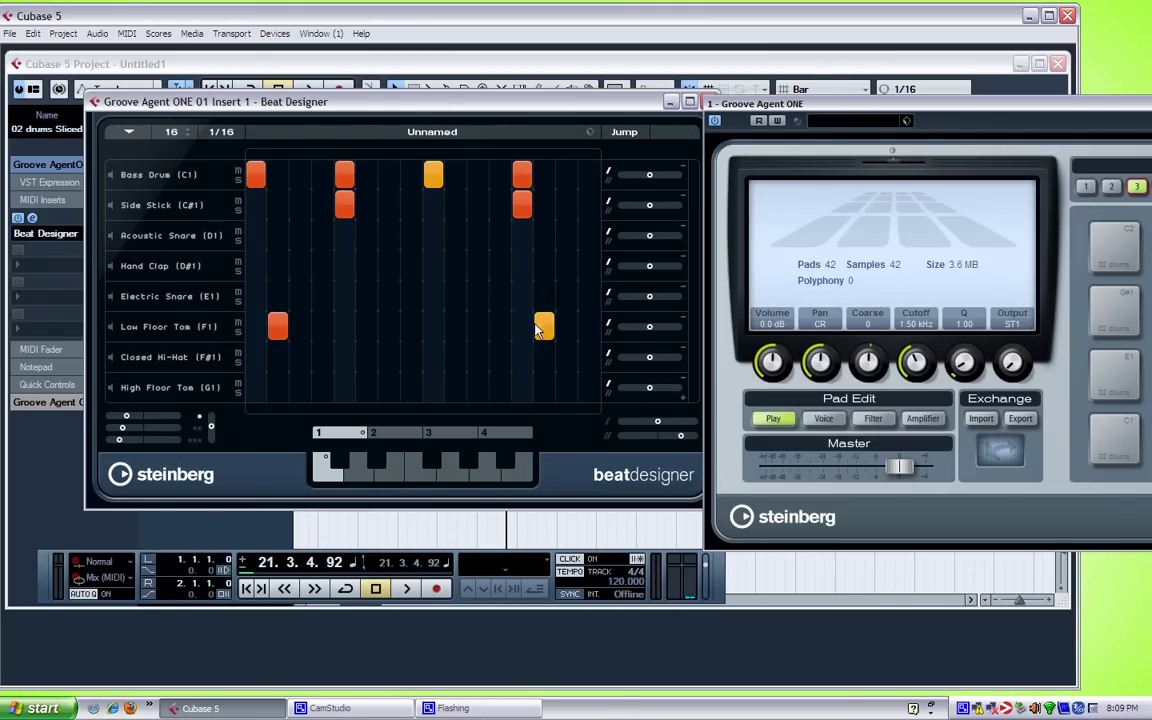
pyautogui.press('space')
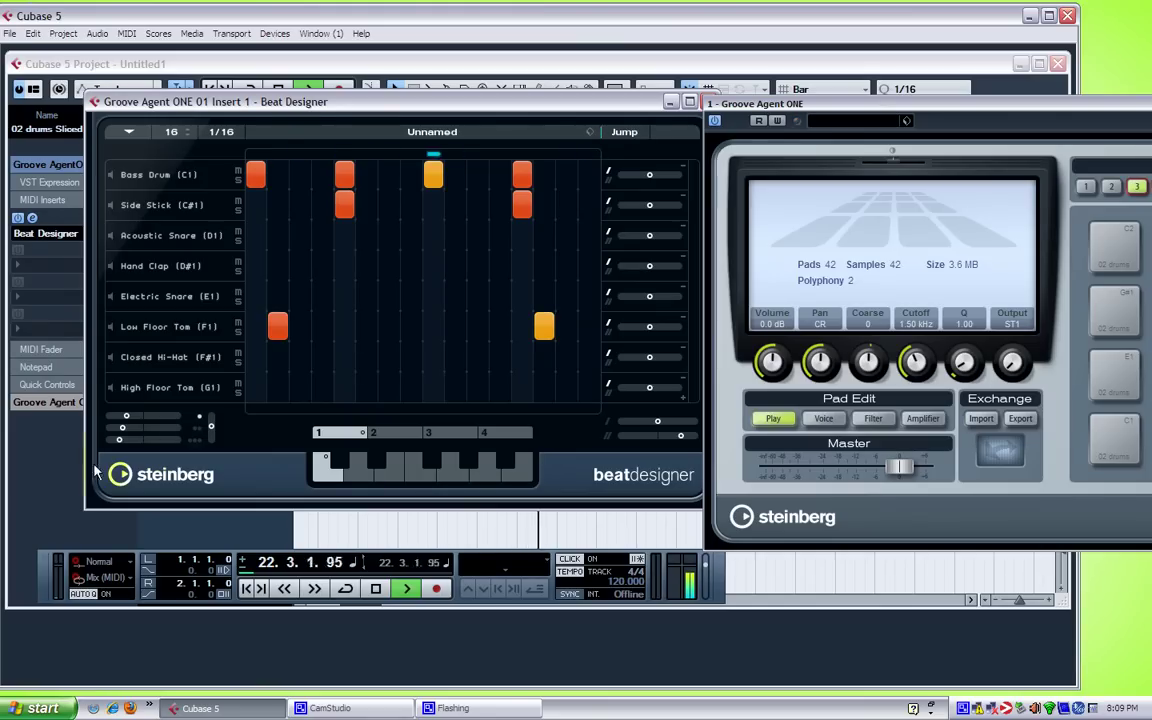
# Step: Switch the transport tempo from Track to Fixed at 100 BPM and play the pattern
pyautogui.click(55, 435)
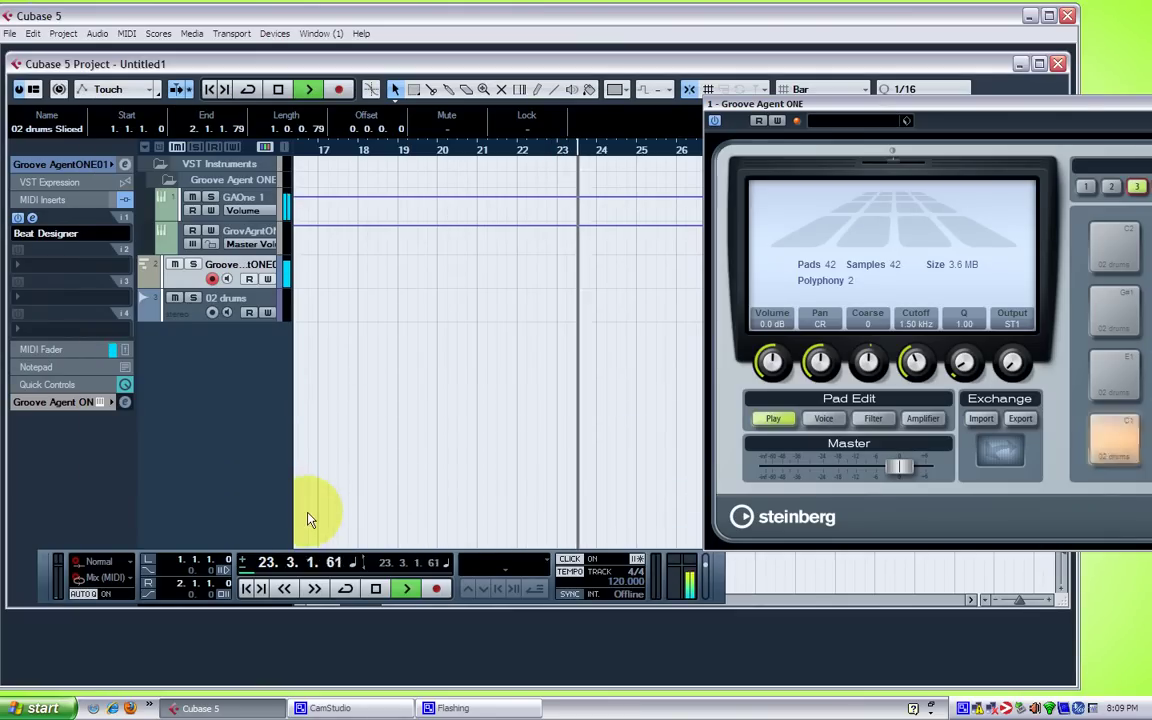
pyautogui.click(598, 572)
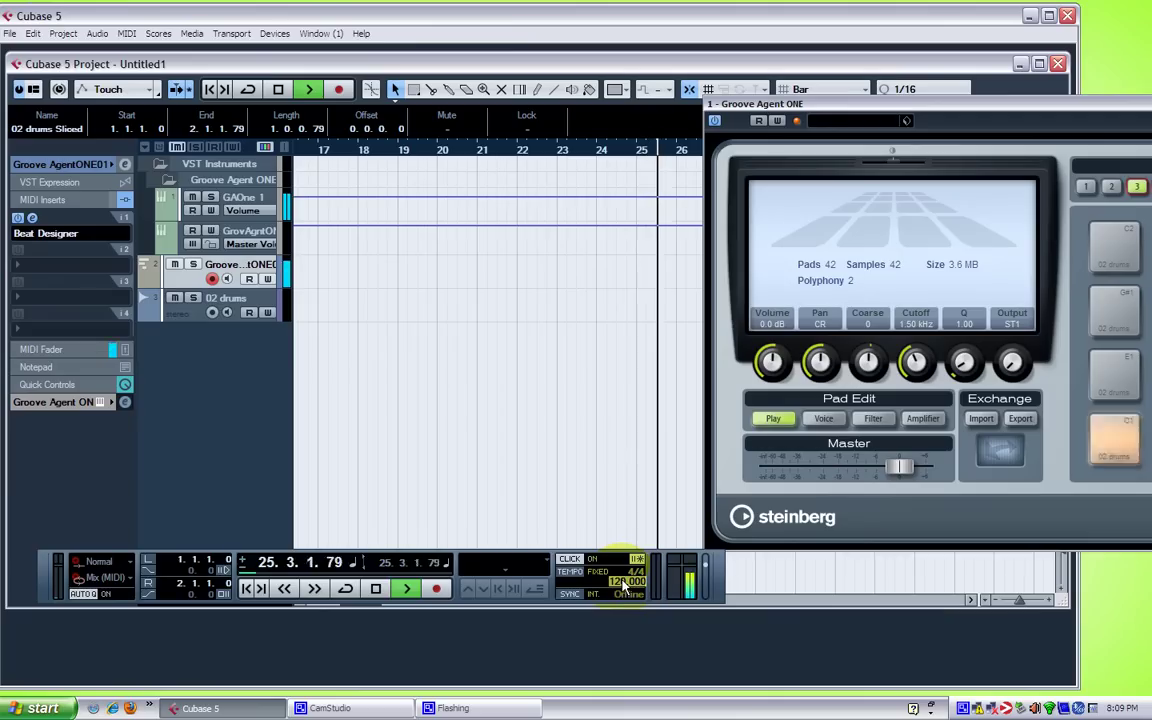
pyautogui.write('100')
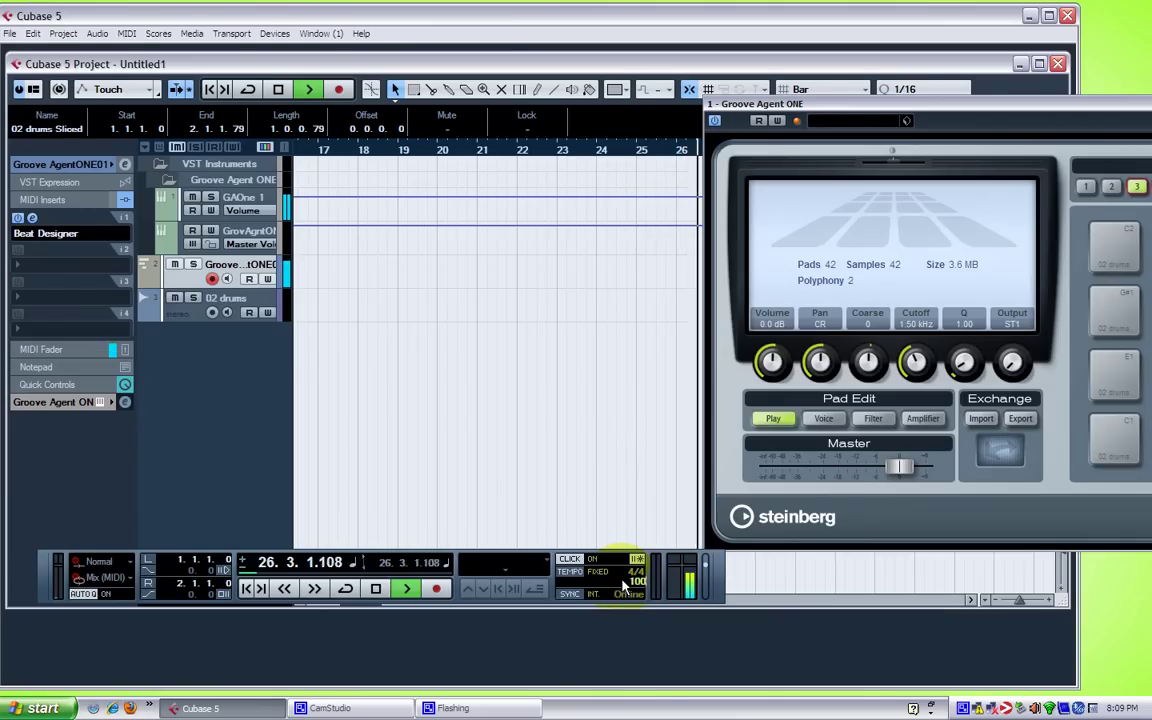
pyautogui.press('Return')
pyautogui.press('space')
pyautogui.press('space')
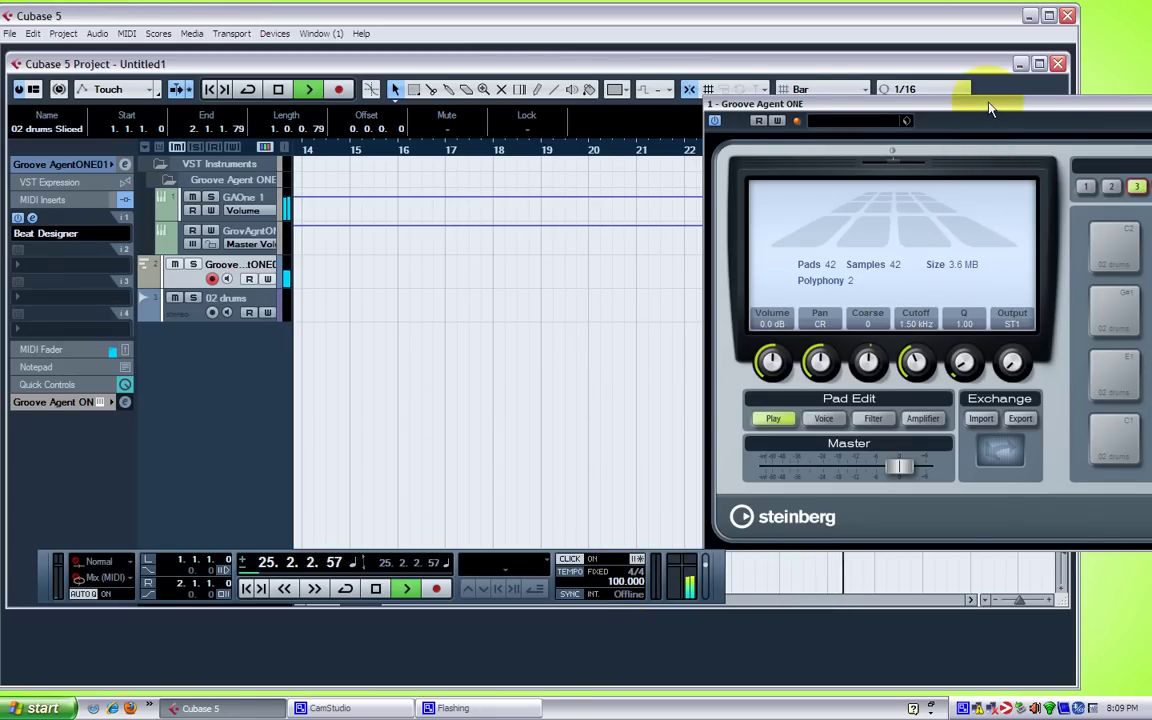
# Step: Reposition Groove Agent ONE, stop playback and audition the C1 pad repeatedly
pyautogui.moveTo(988, 108); pyautogui.dragTo(660, 95)
pyautogui.press('space')
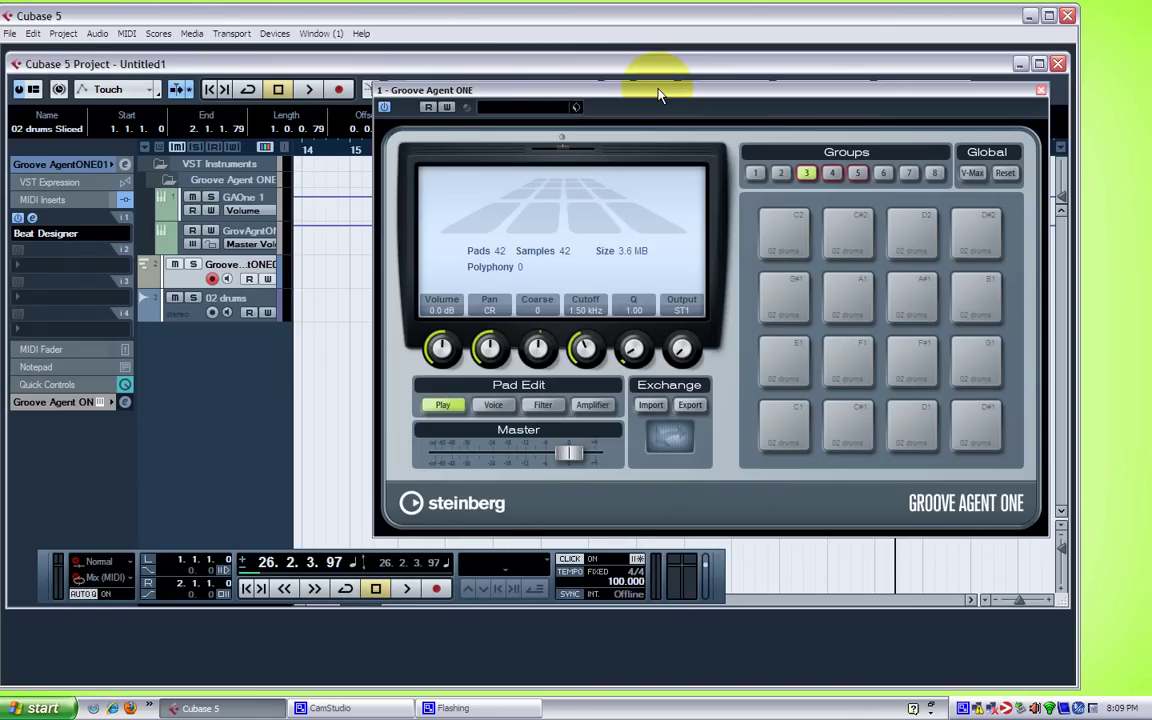
pyautogui.click(771, 446)
pyautogui.click(771, 446)
pyautogui.click(771, 446)
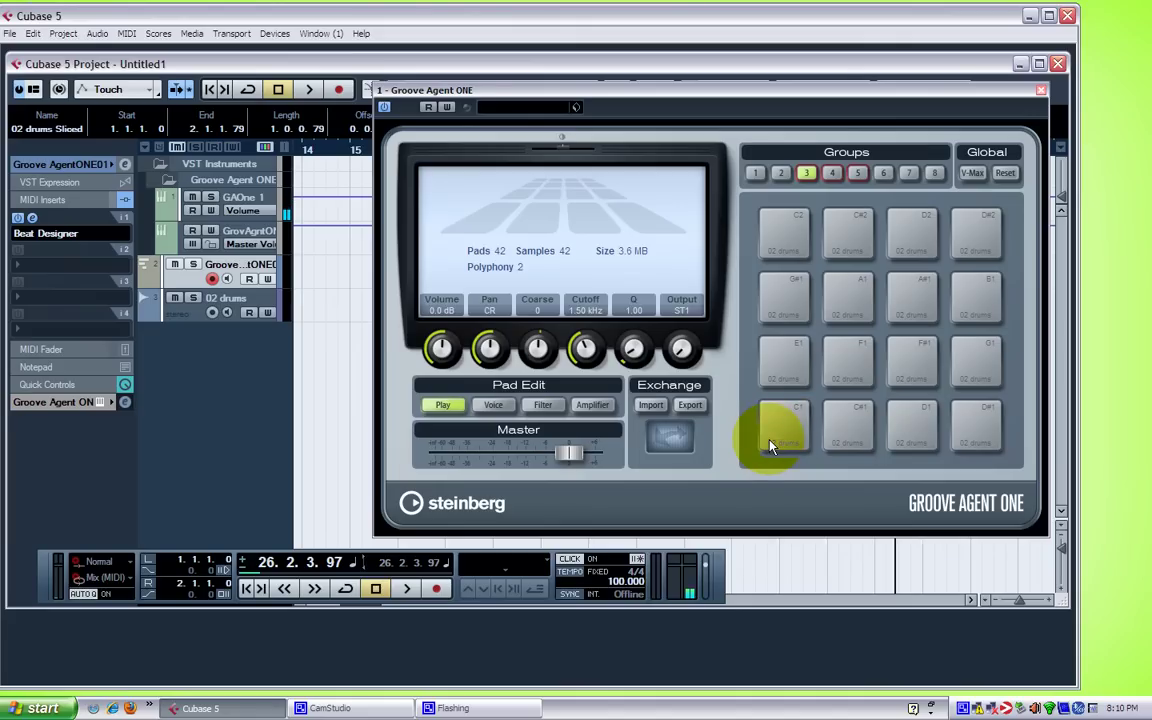
pyautogui.click(771, 446)
# Step: Drag the C1 sample's end marker left to mid-waveform and play it back
pyautogui.click(495, 405)
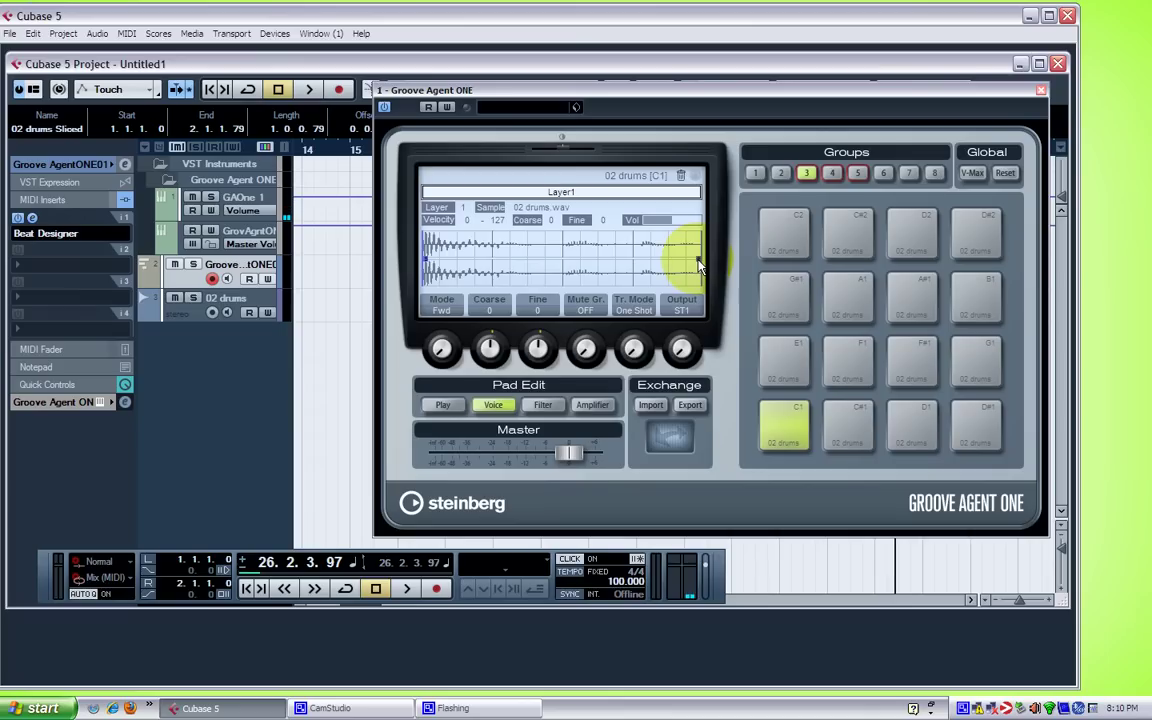
pyautogui.moveTo(699, 266)
pyautogui.mouseDown()
pyautogui.moveTo(627, 258)
pyautogui.moveTo(588, 268)
pyautogui.mouseUp()
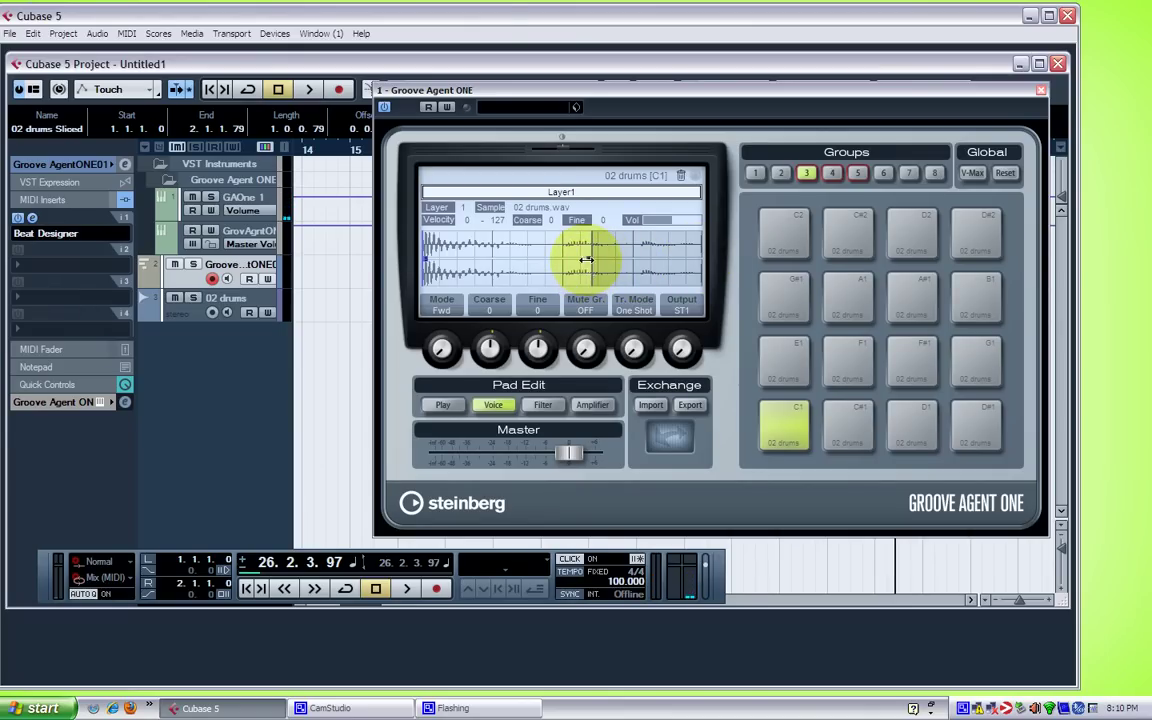
pyautogui.moveTo(586, 260); pyautogui.dragTo(556, 261)
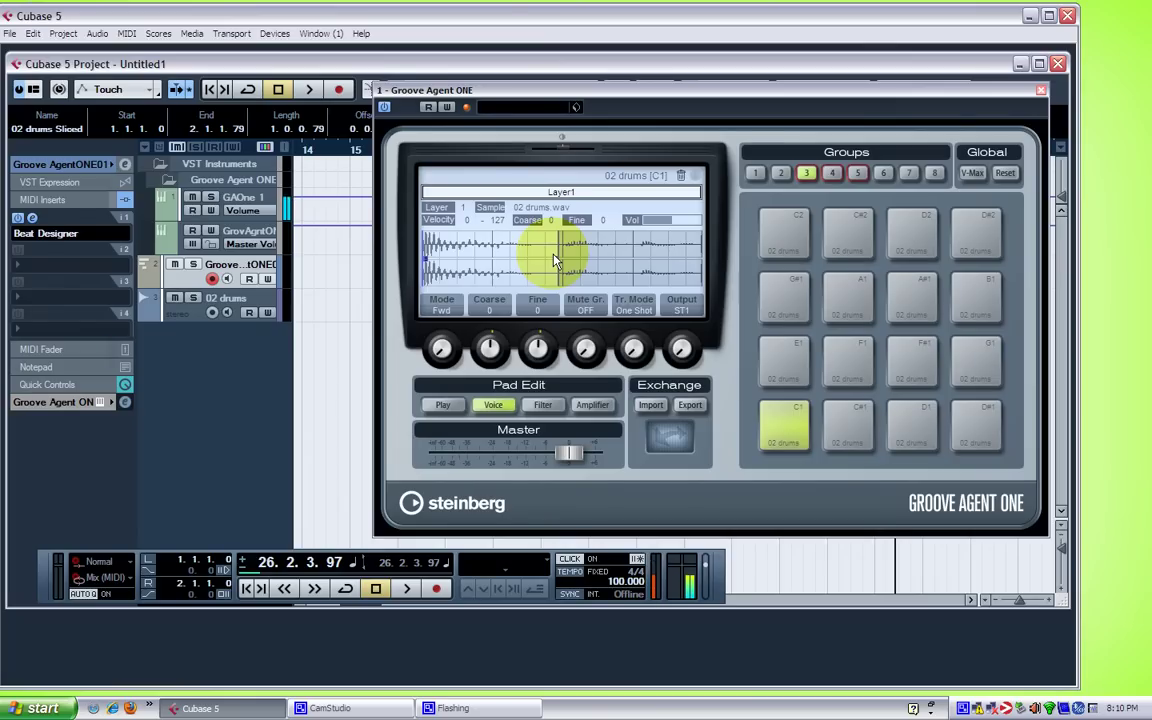
pyautogui.press('space')
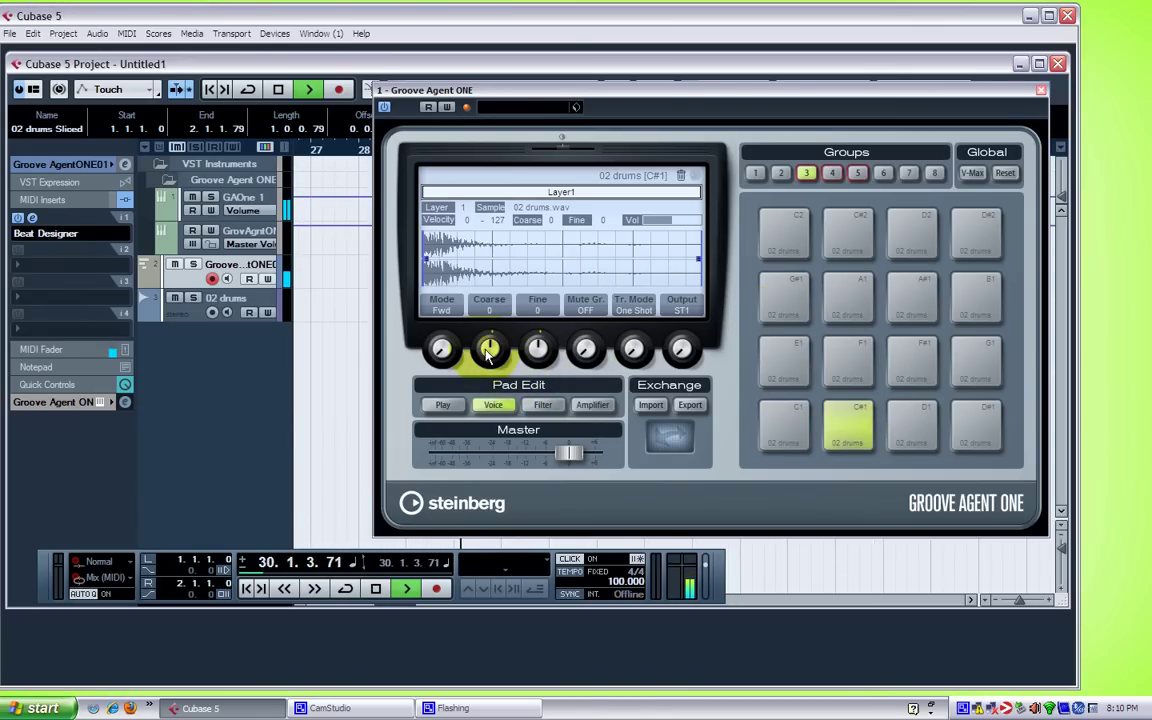
# Step: Set pad C#1's Coarse tuning to 3, stop playback and select pad E1
pyautogui.moveTo(490, 350); pyautogui.dragTo(488, 336)
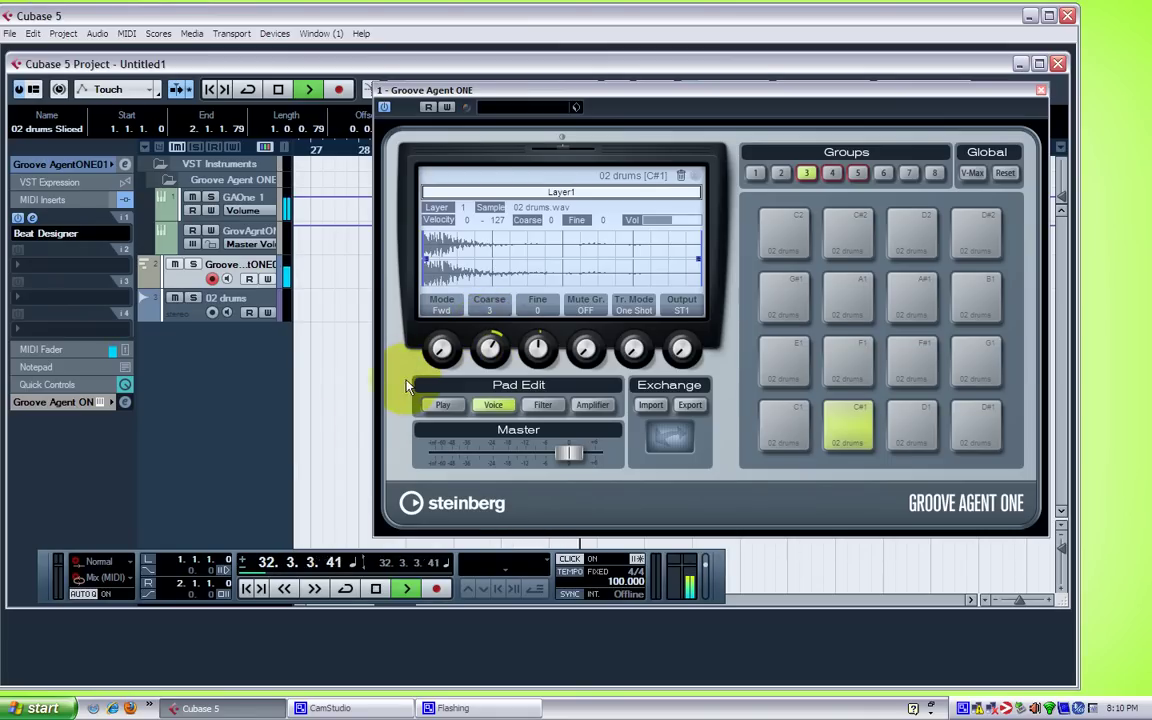
pyautogui.press('space')
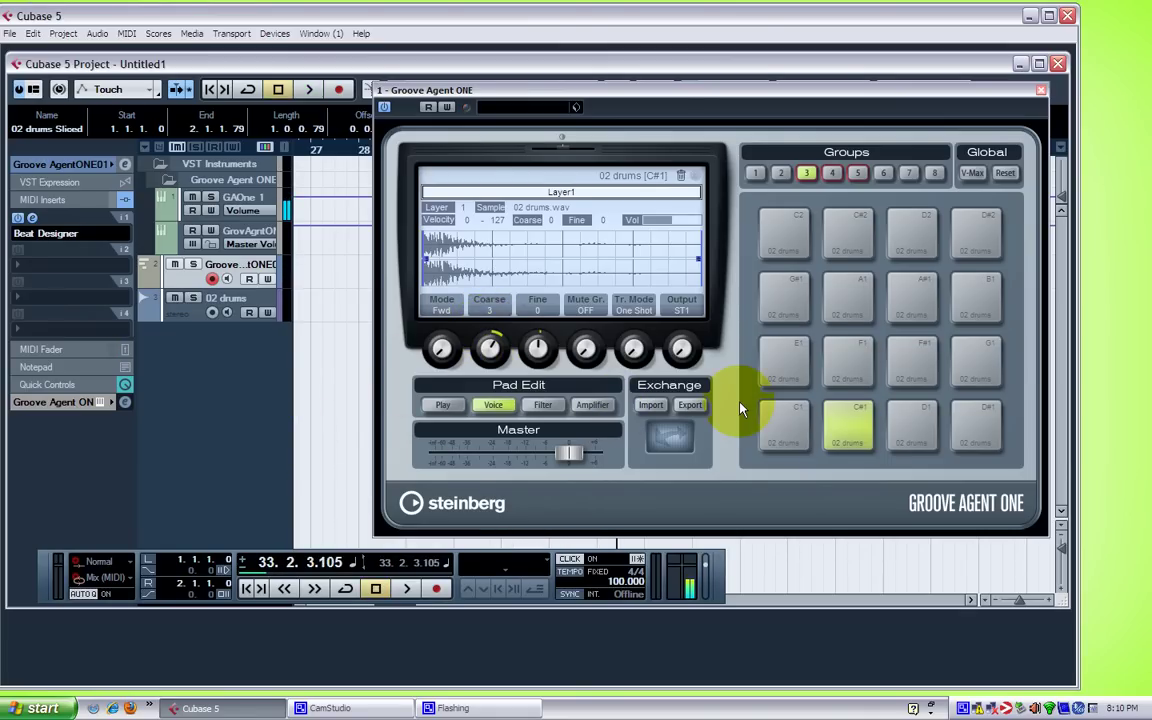
pyautogui.click(791, 378)
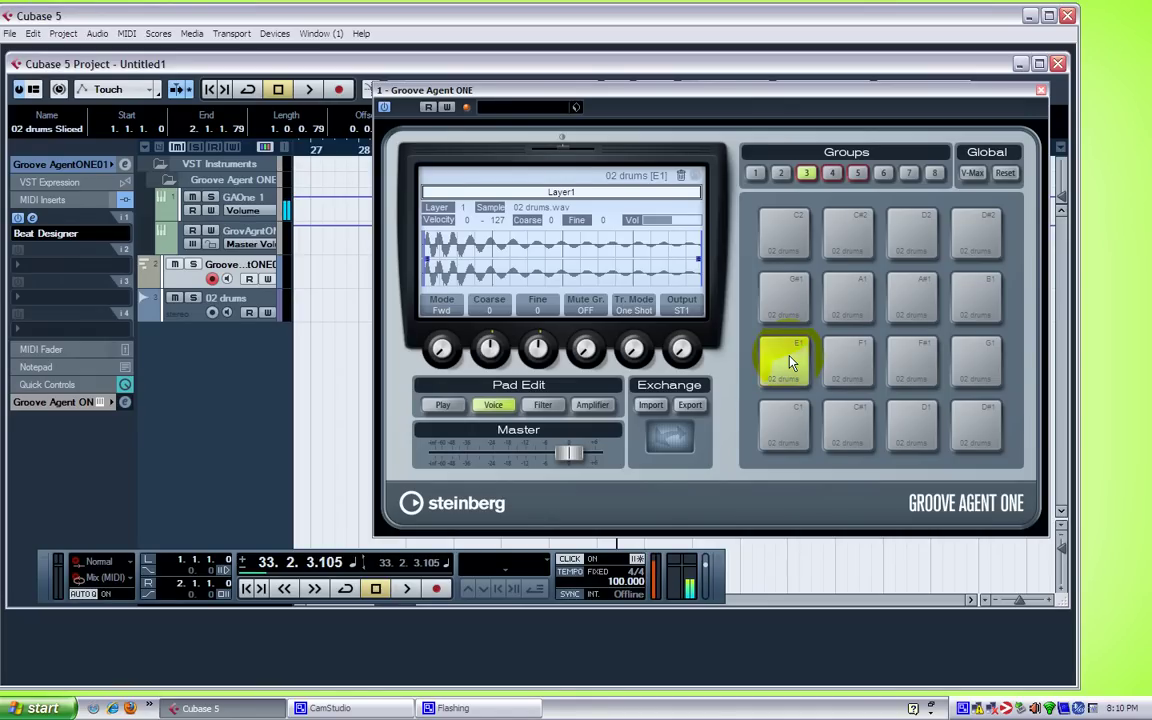
# Step: Reopen Beat Designer, preview Side Stick, Acoustic Snare and Hand Clap, then drag Groove Agent ONE aside
pyautogui.click(33, 219)
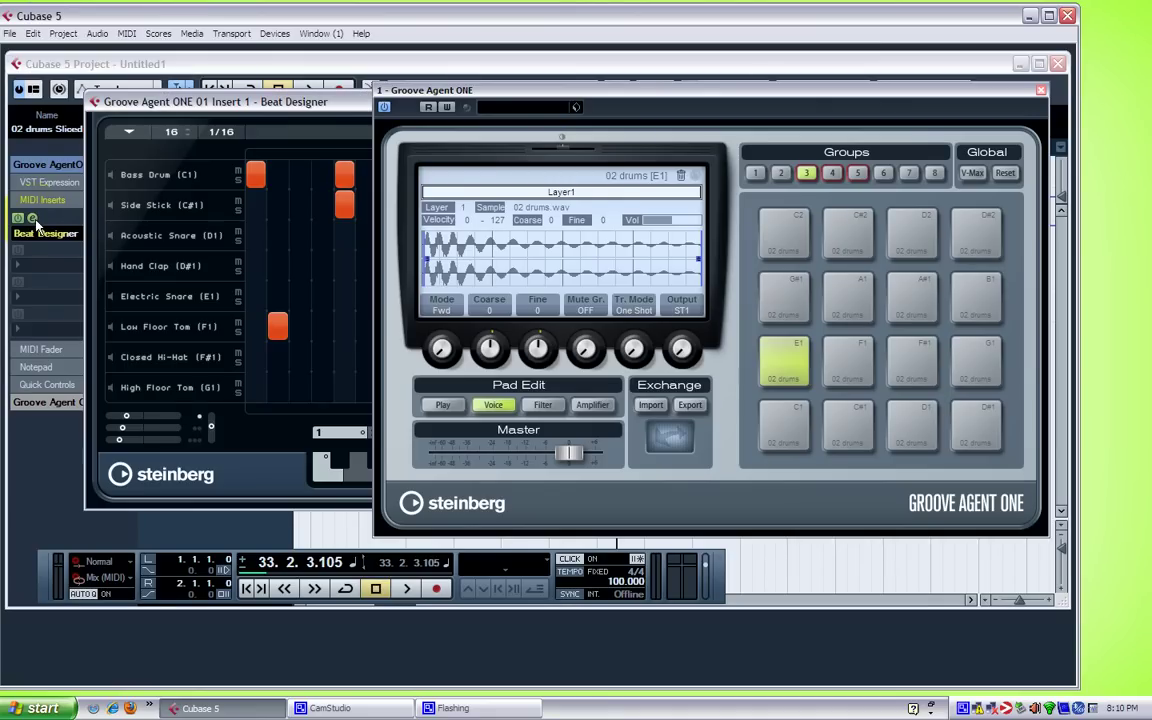
pyautogui.click(111, 206)
pyautogui.click(111, 236)
pyautogui.click(113, 268)
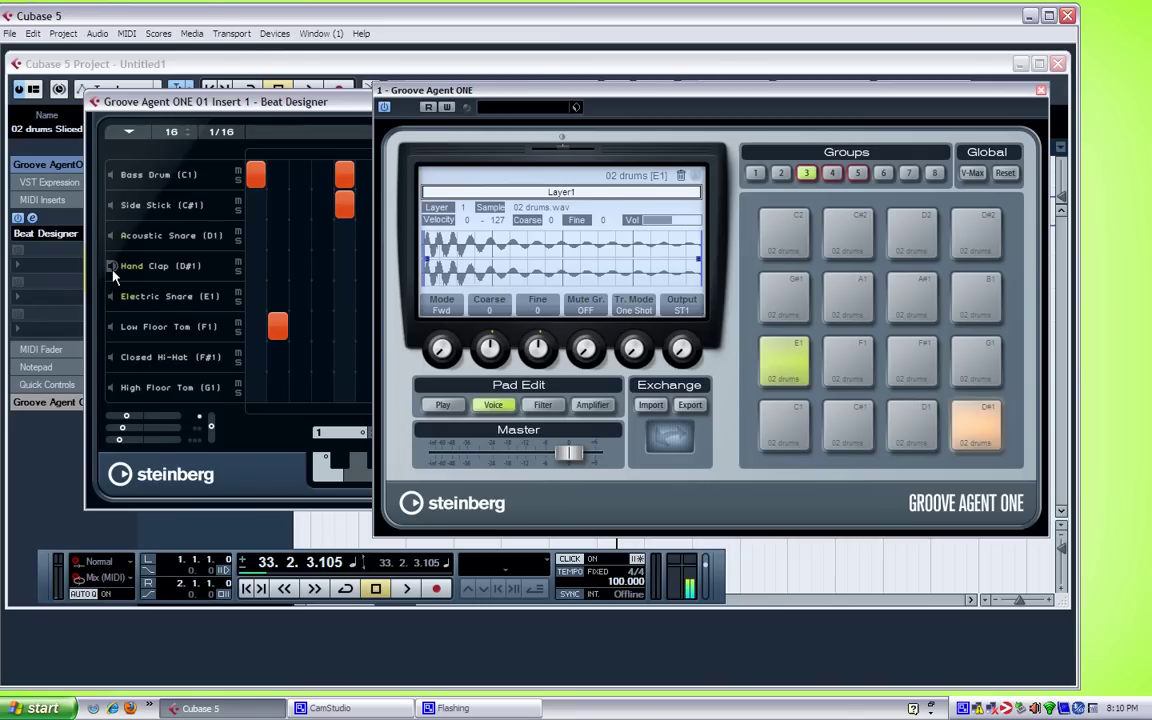
pyautogui.click(531, 99)
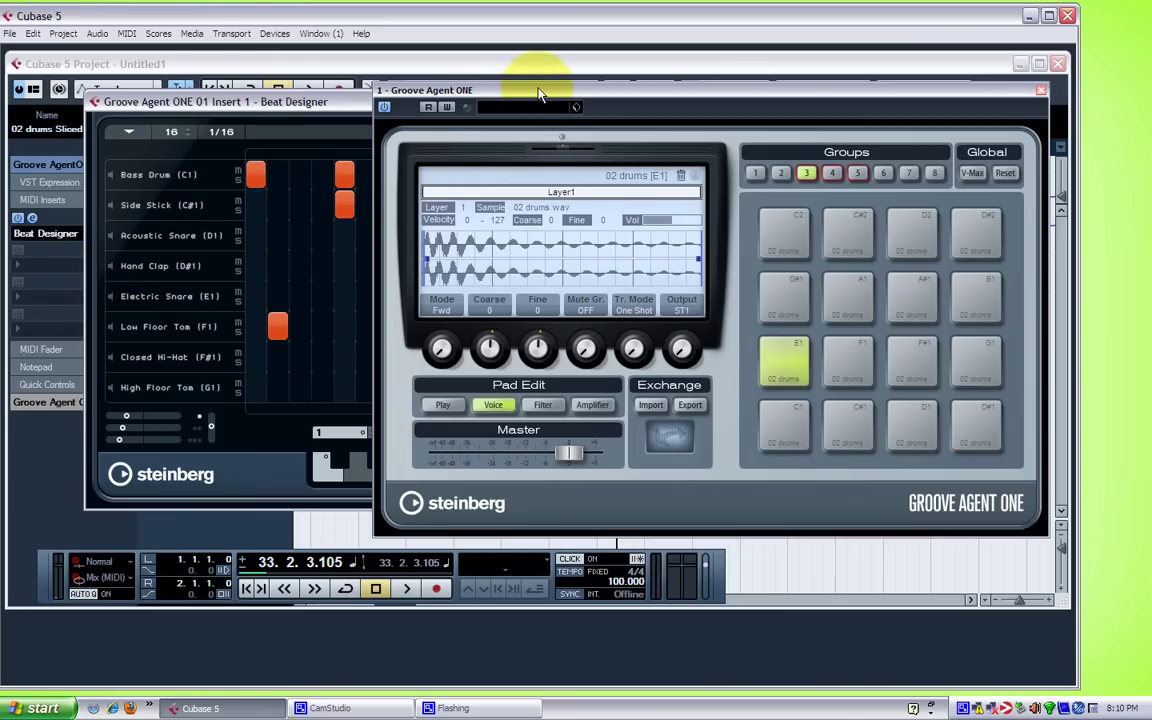
pyautogui.moveTo(540, 93); pyautogui.dragTo(720, 181)
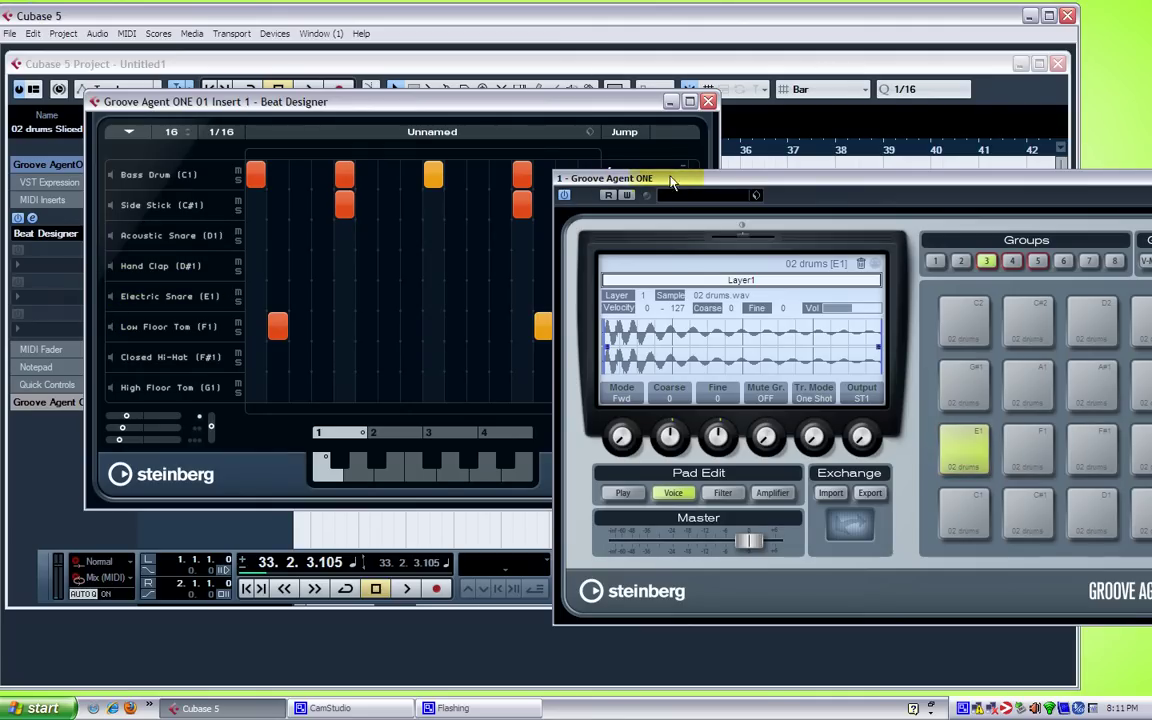
# Step: Audition the Electric Snare sound and paint its first eleven sixteenth-note steps
pyautogui.moveTo(677, 180); pyautogui.dragTo(657, 270)
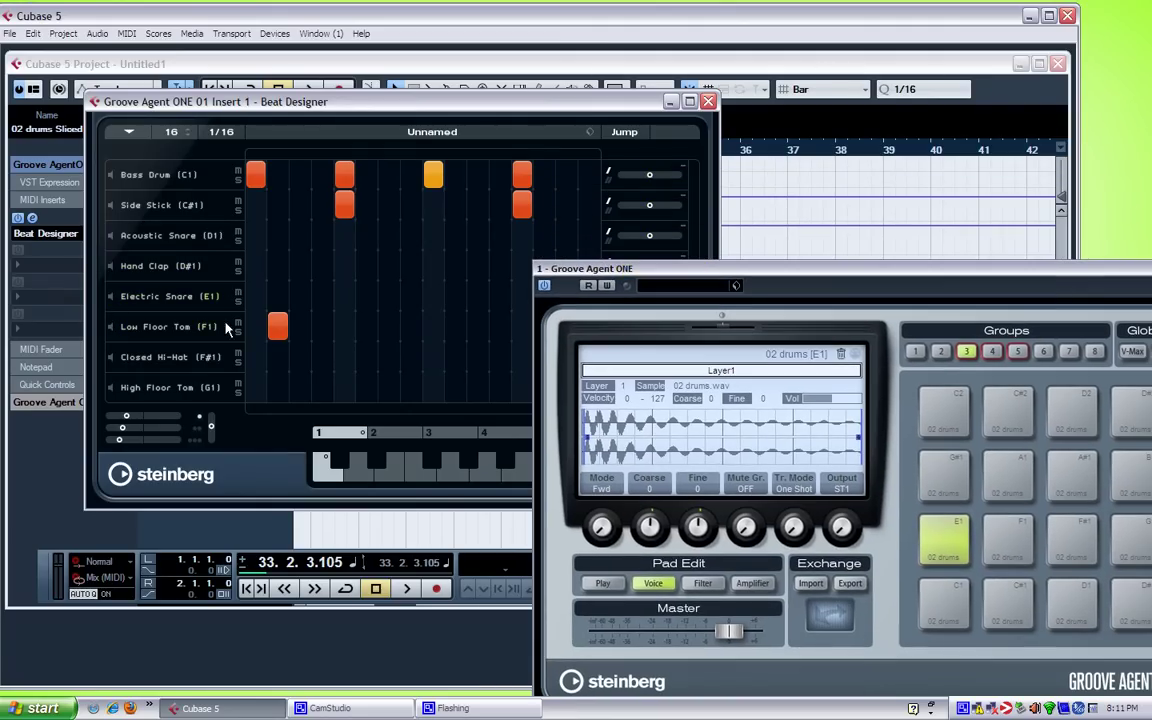
pyautogui.click(111, 297)
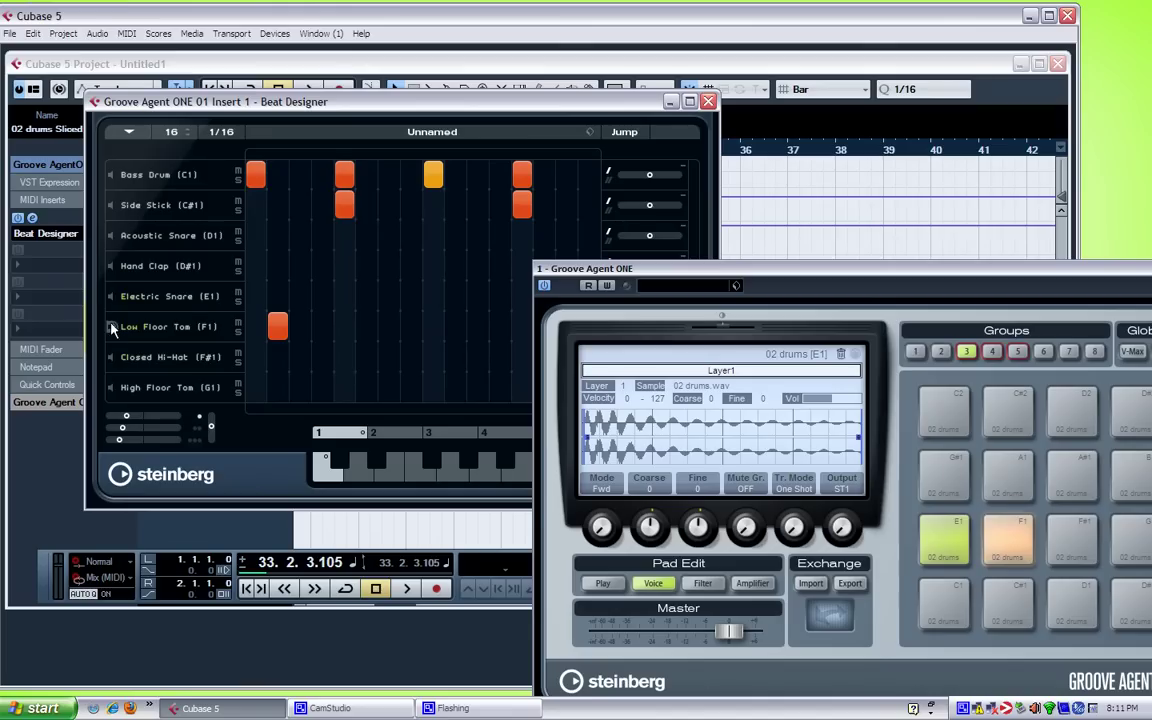
pyautogui.click(112, 297)
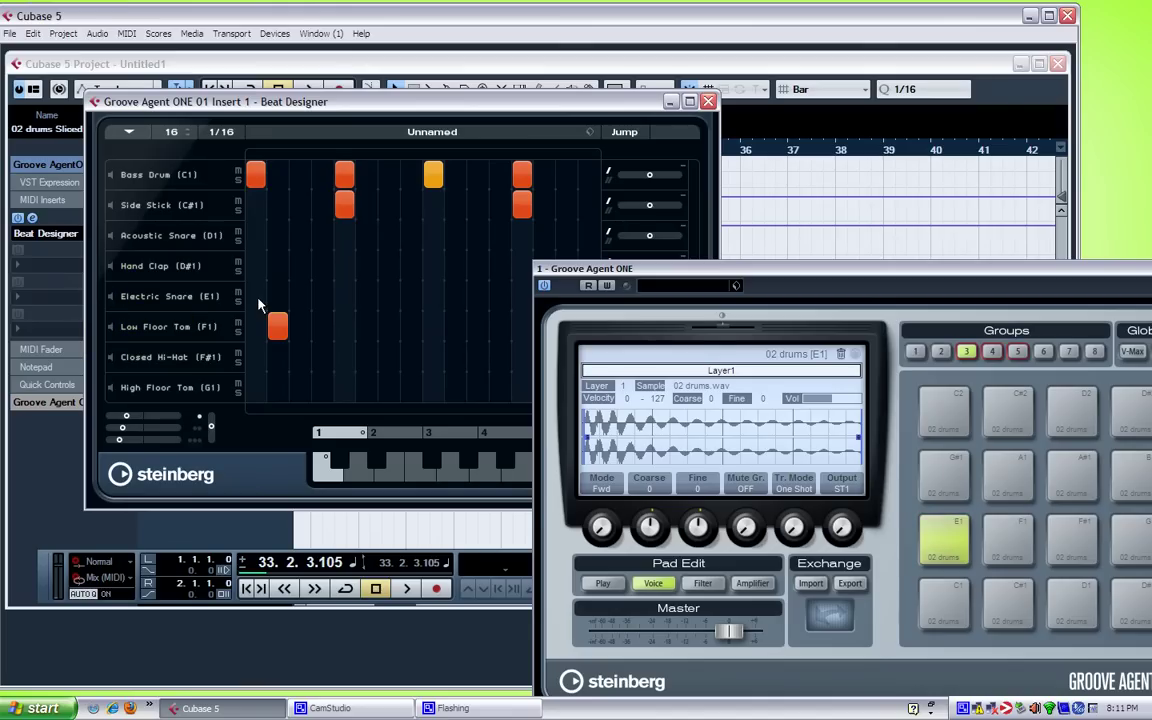
pyautogui.moveTo(256, 296); pyautogui.dragTo(476, 305)
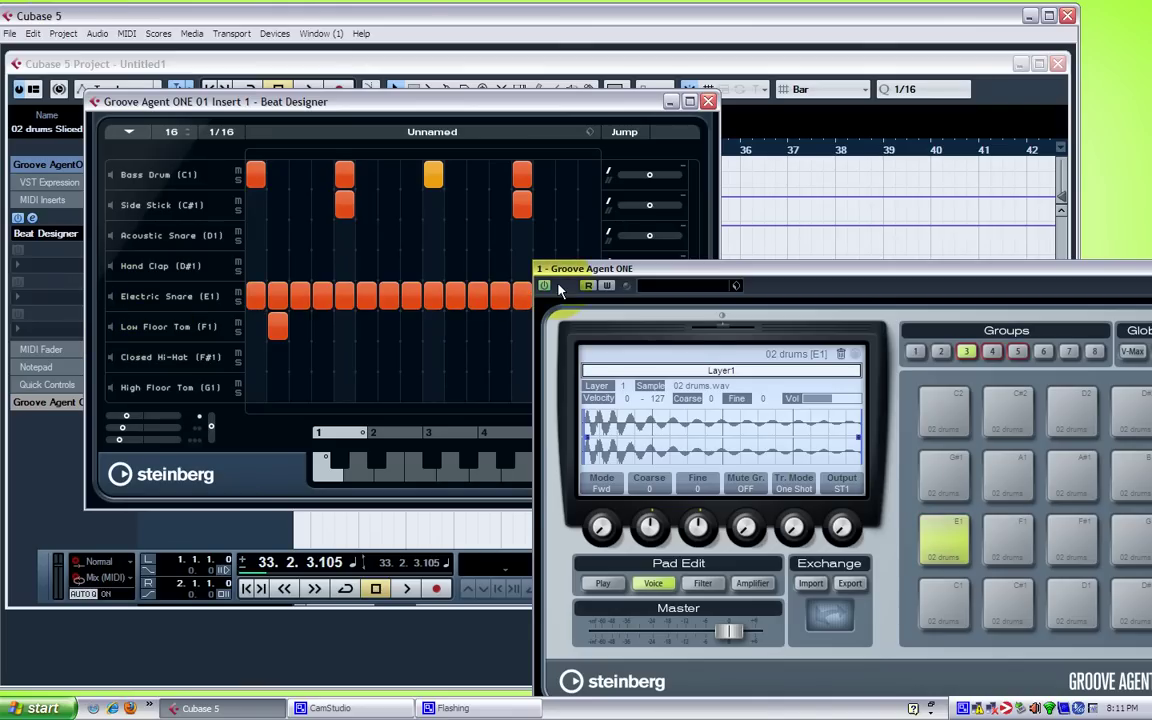
# Step: Fill the remaining Electric Snare steps, then clear steps 4, 9 and 13 to leave gaps
pyautogui.moveTo(648, 268); pyautogui.dragTo(741, 290)
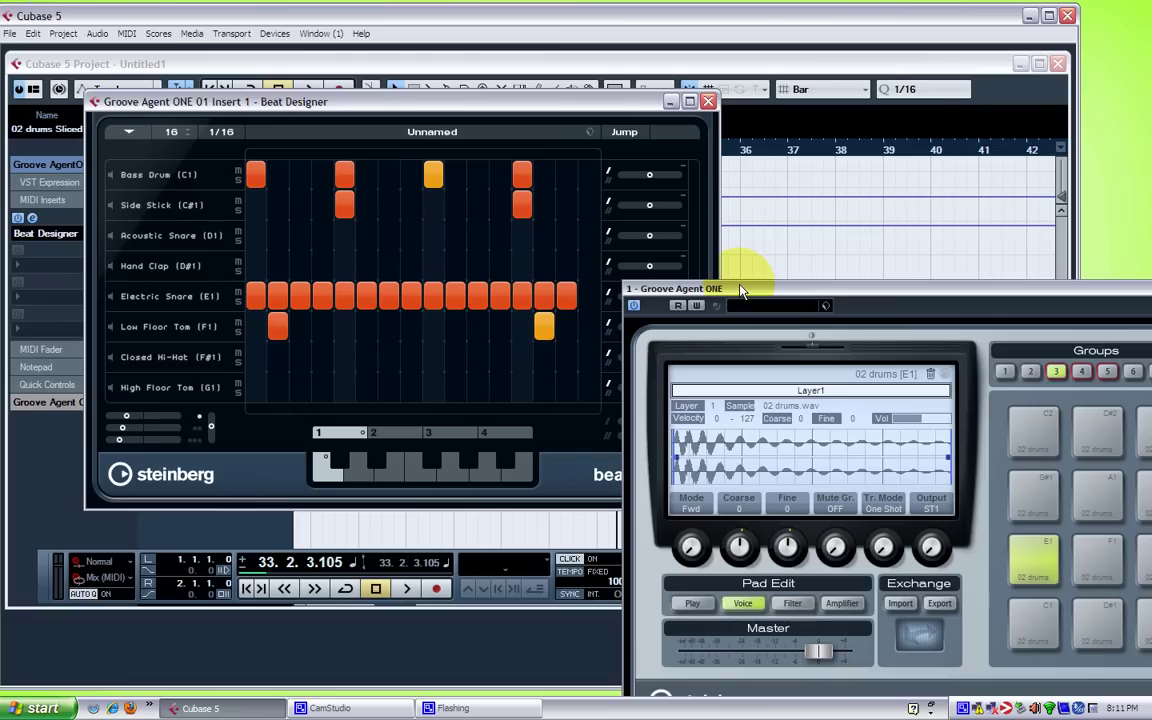
pyautogui.click(589, 297)
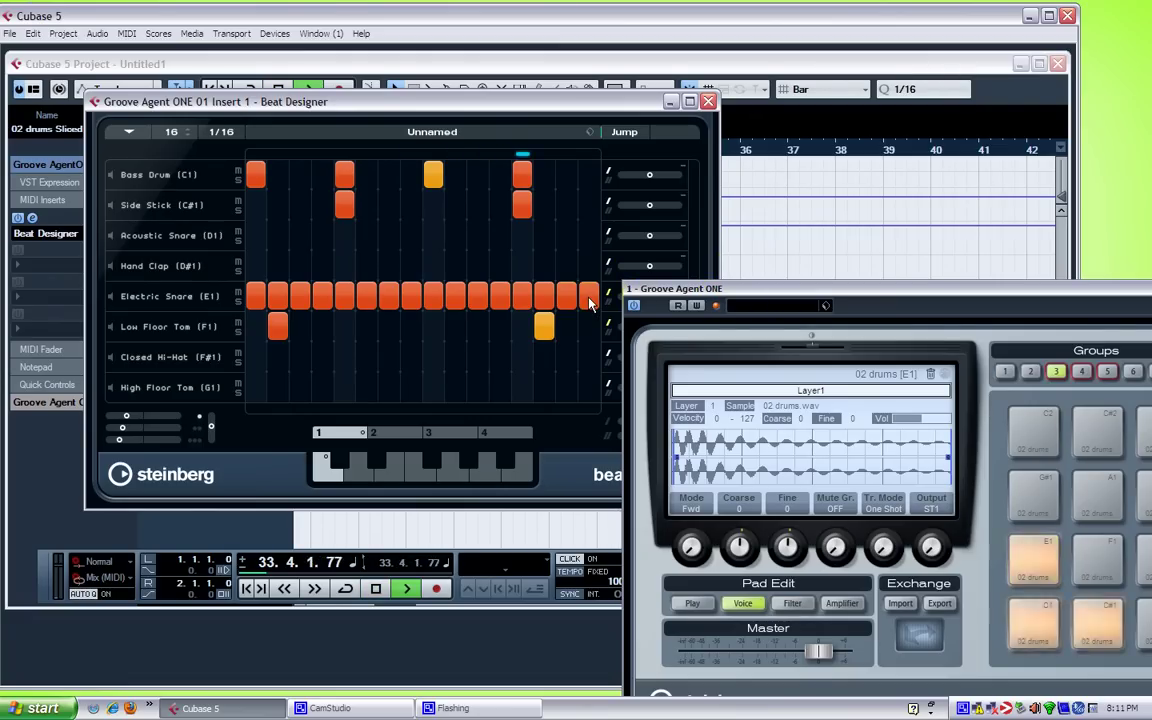
pyautogui.click(319, 303)
pyautogui.click(436, 308)
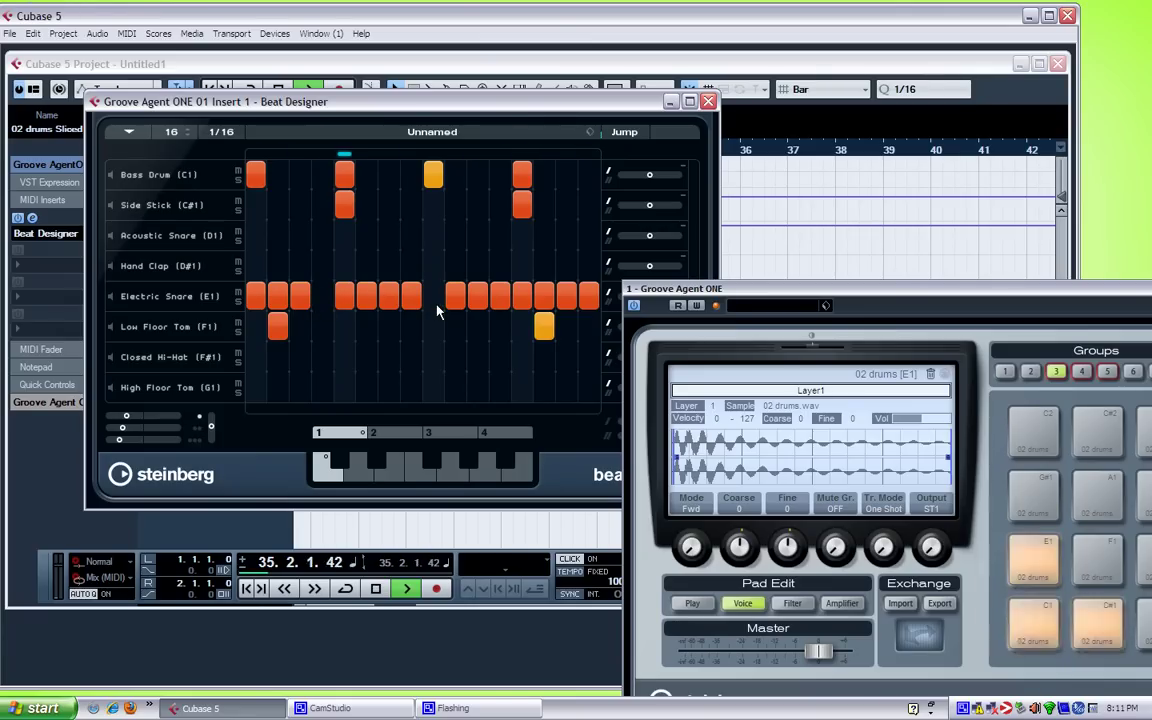
pyautogui.click(526, 298)
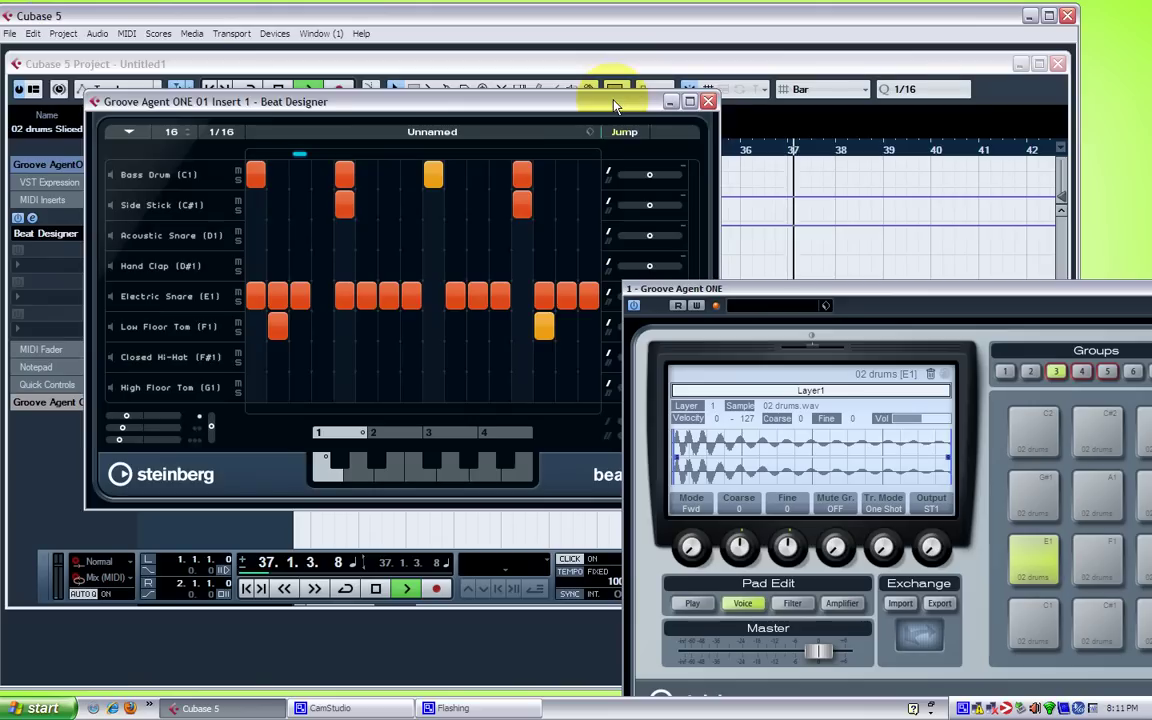
# Step: Place Beat Designer top left with Groove Agent ONE beside it, and nudge Swing 1 to 0.36
pyautogui.moveTo(614, 104); pyautogui.dragTo(540, 60)
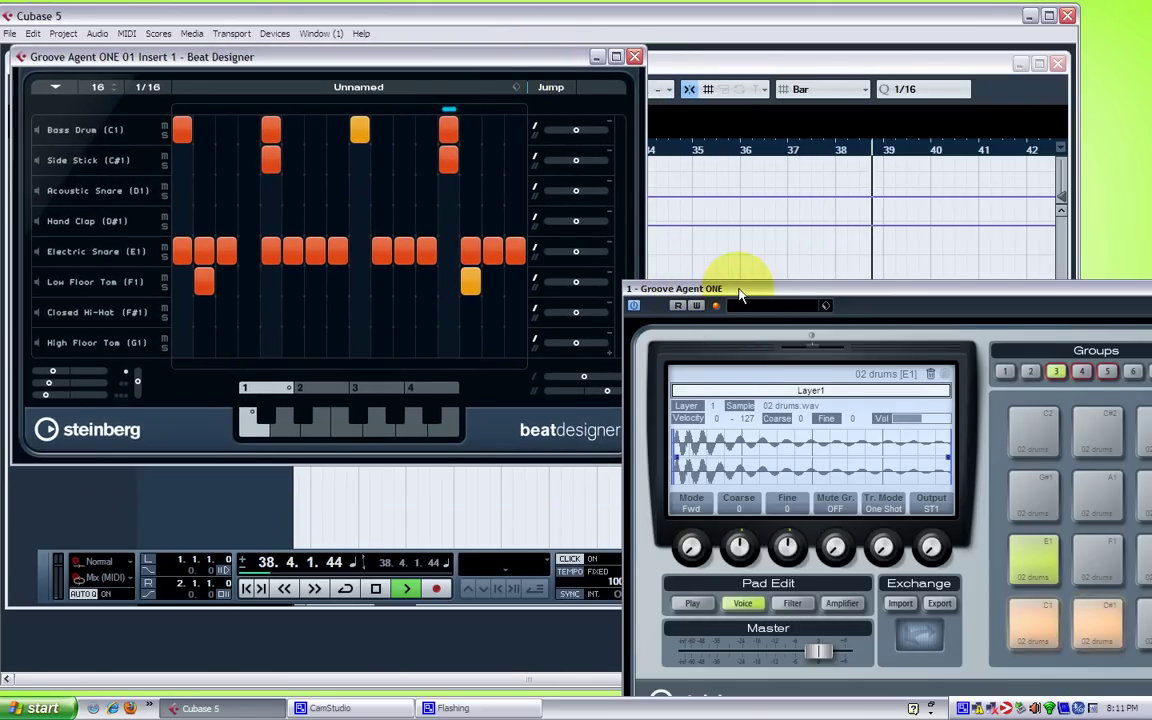
pyautogui.moveTo(737, 293); pyautogui.dragTo(767, 334)
pyautogui.moveTo(600, 388)
pyautogui.mouseDown()
pyautogui.moveTo(610, 391)
pyautogui.moveTo(590, 382)
pyautogui.moveTo(600, 384)
pyautogui.mouseUp()
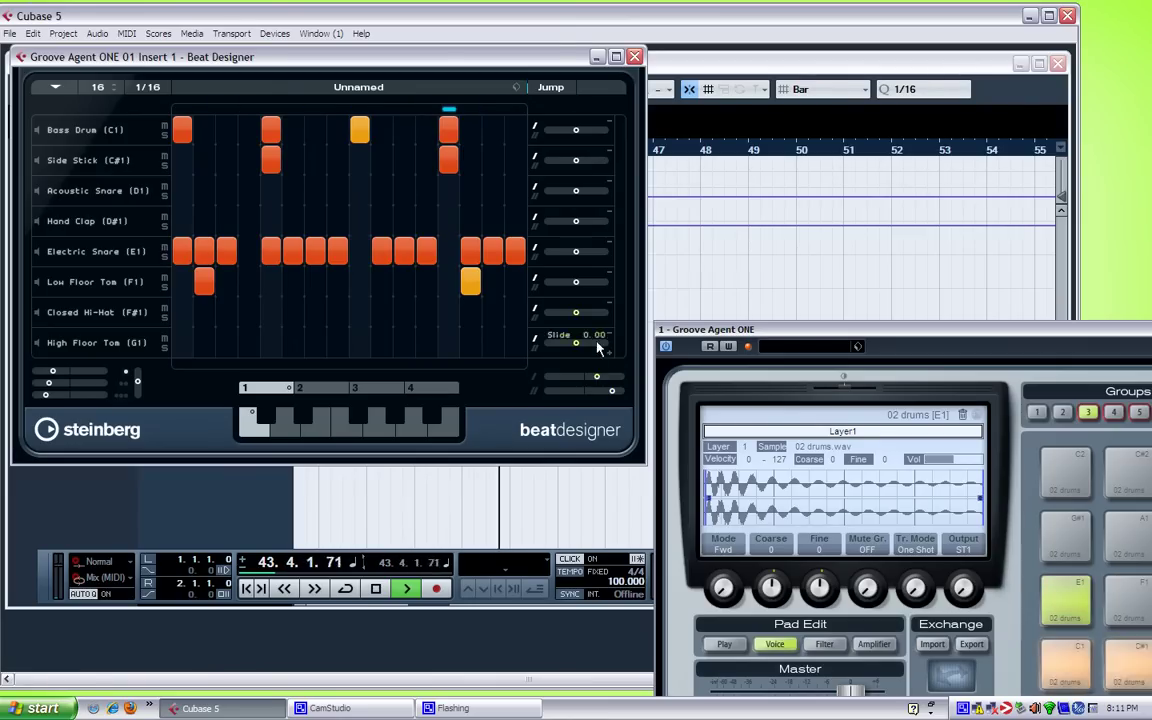
pyautogui.moveTo(771, 333); pyautogui.dragTo(760, 110)
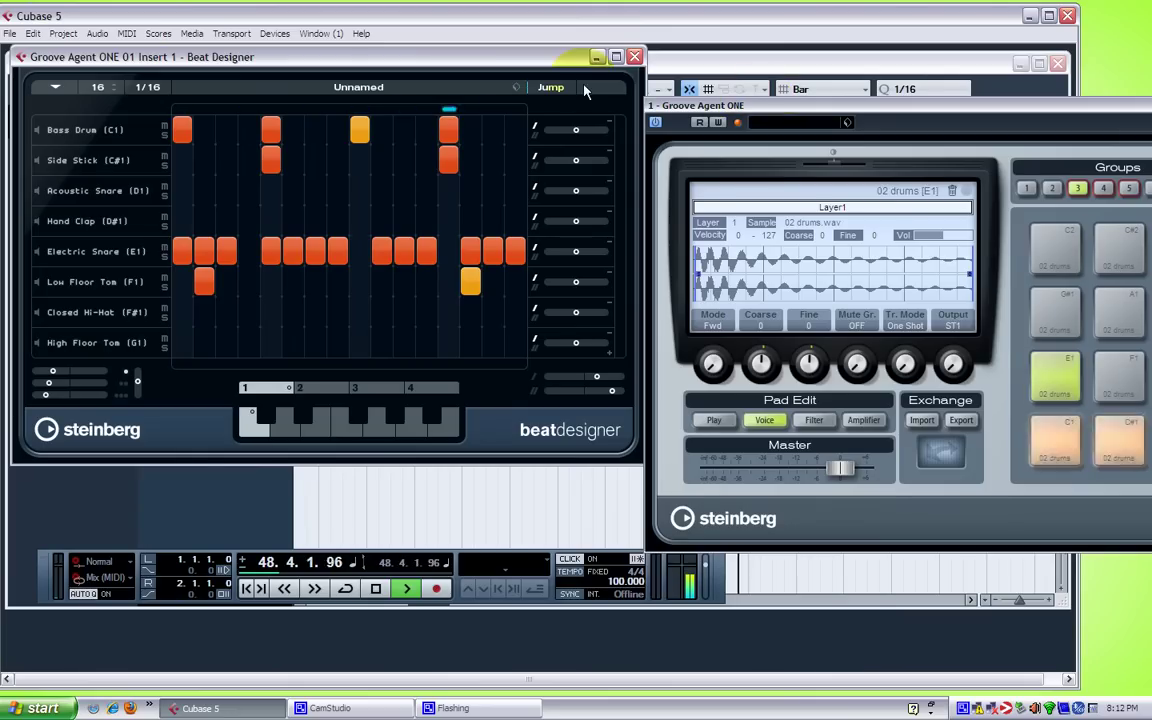
# Step: Try and remove two extra Side Stick hits, then stop and restart the pattern's playback
pyautogui.click(249, 160)
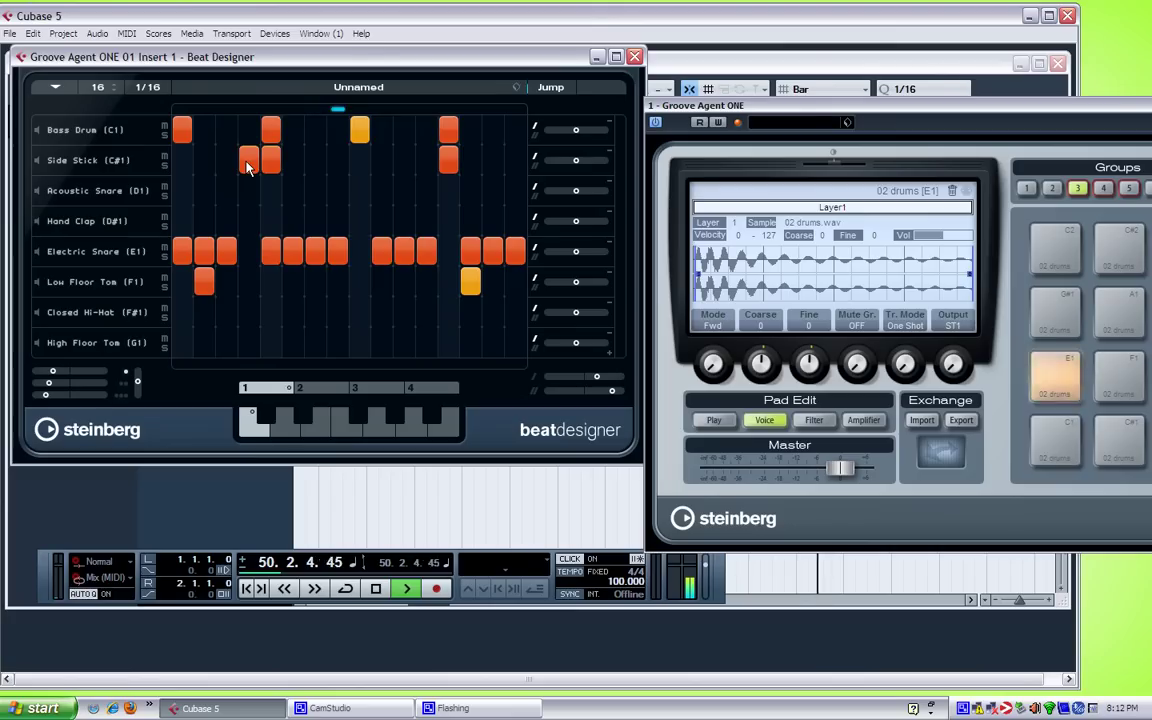
pyautogui.click(248, 161)
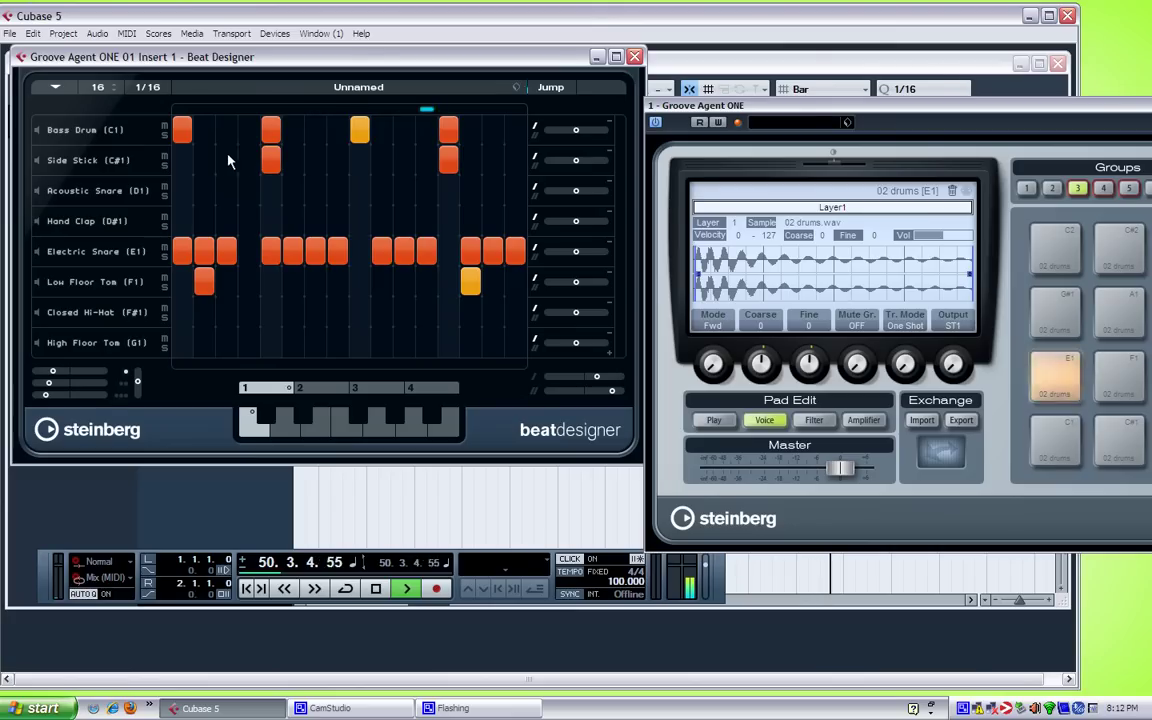
pyautogui.click(292, 161)
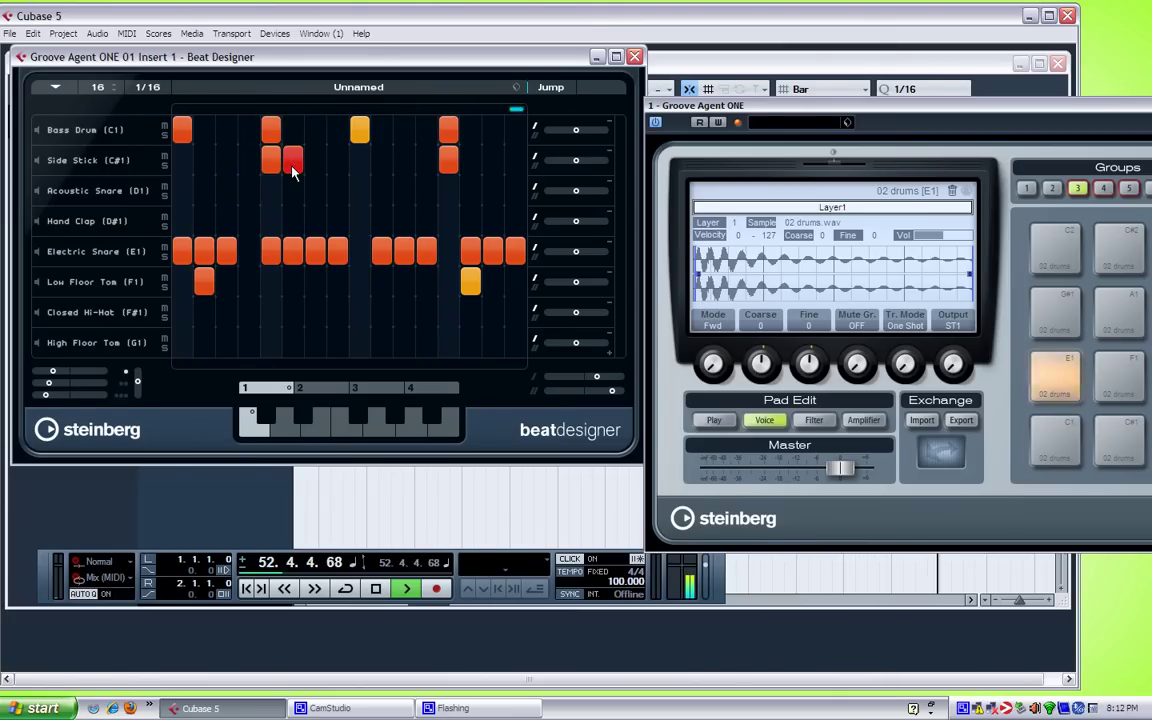
pyautogui.click(292, 162)
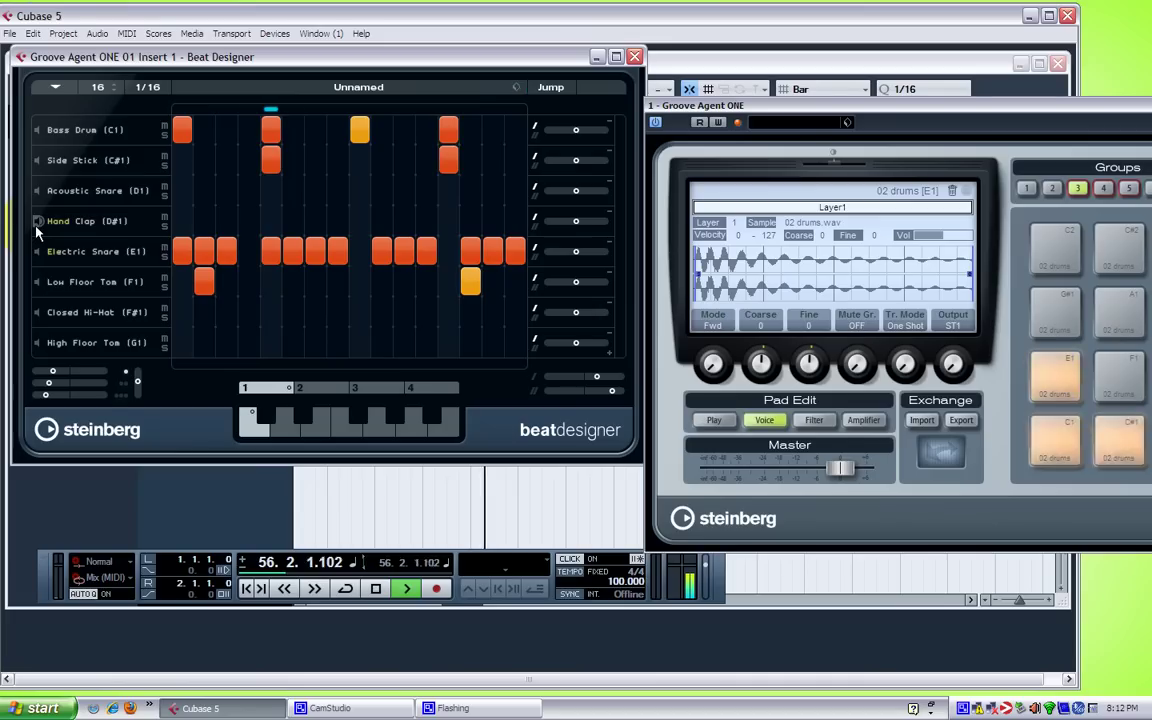
pyautogui.press('space')
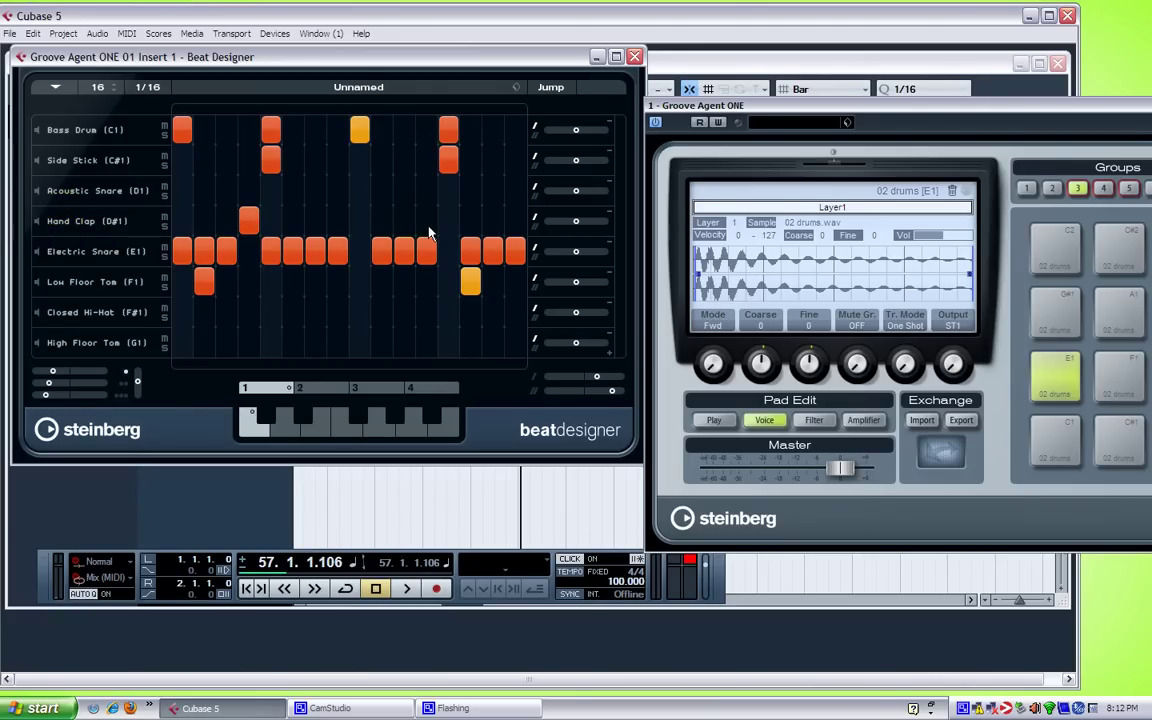
pyautogui.press('space')
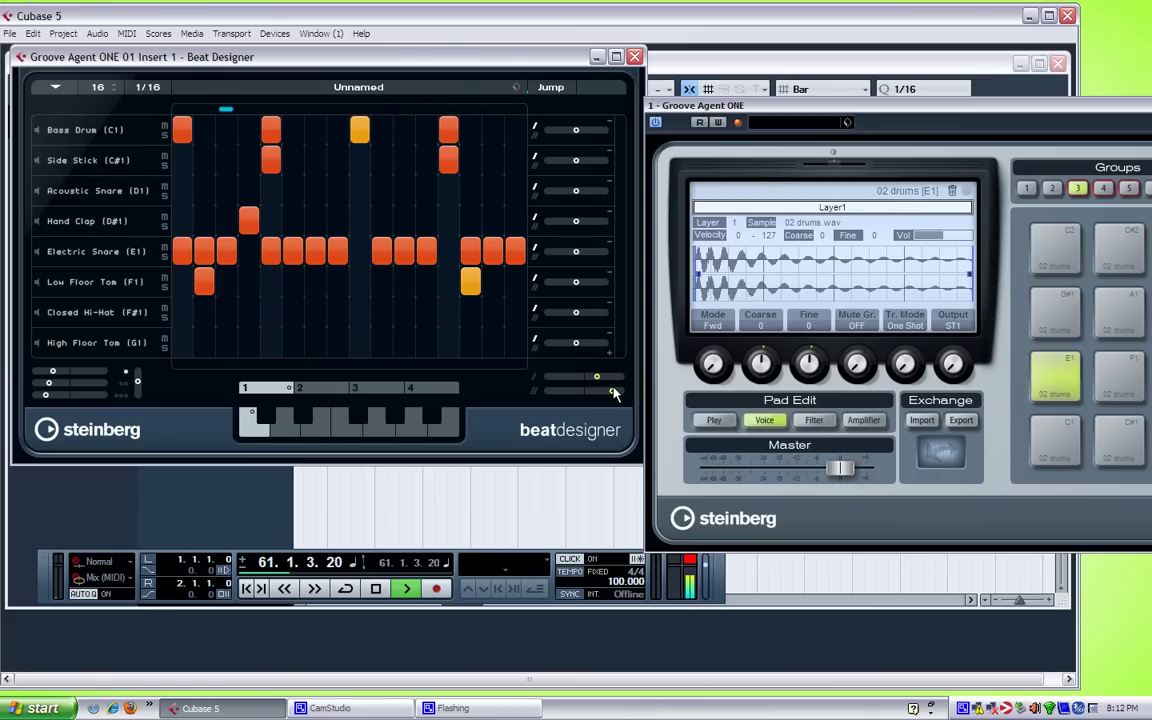
# Step: Set Beat Designer's Swing 2 slider to 0.82
pyautogui.moveTo(613, 395)
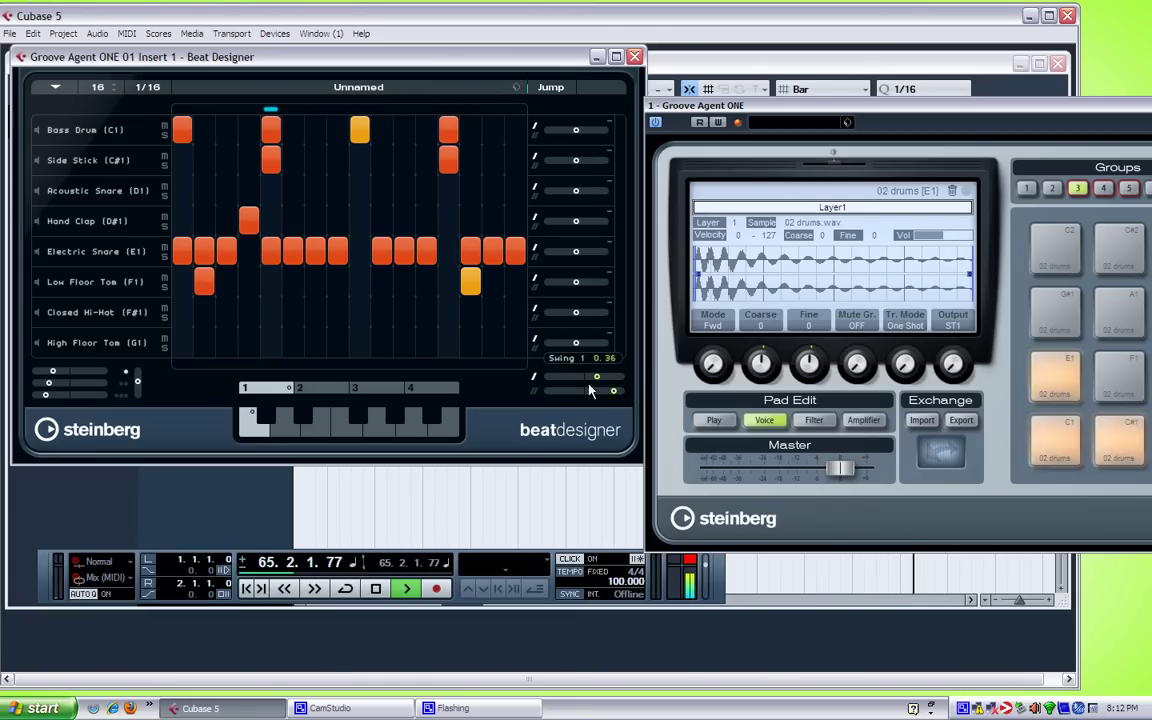
# Step: Solo the original 02 drums track and play it from bar 1, then restart playback
pyautogui.click(295, 502)
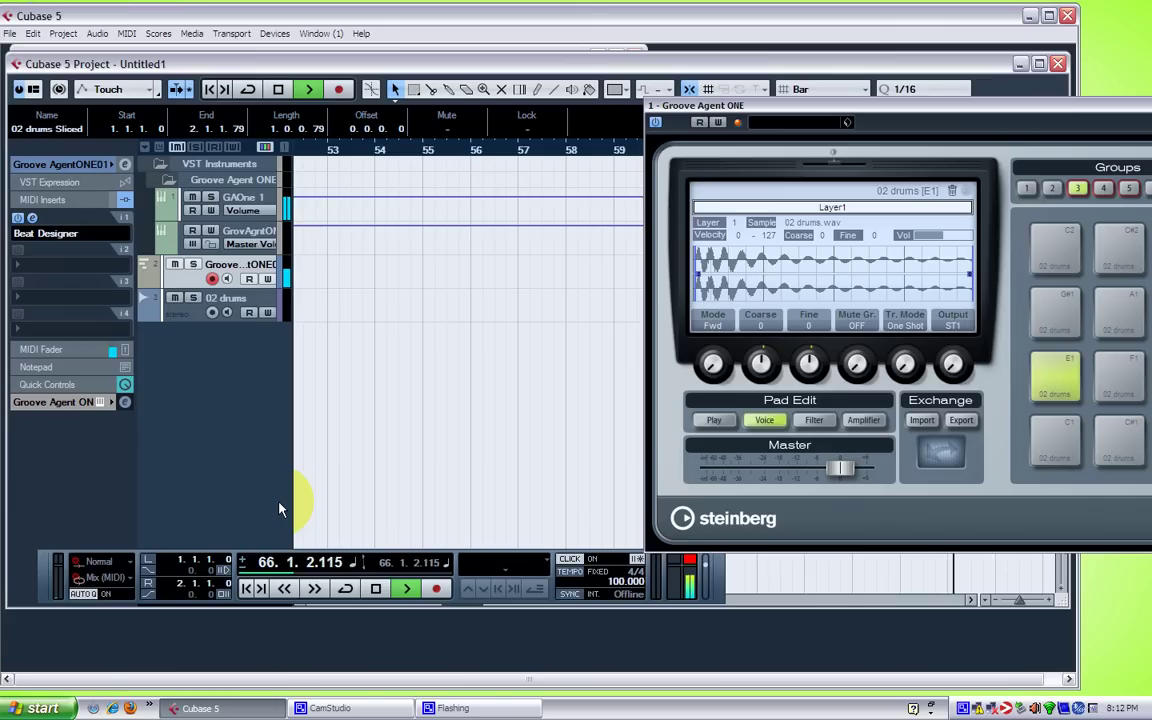
pyautogui.press('space')
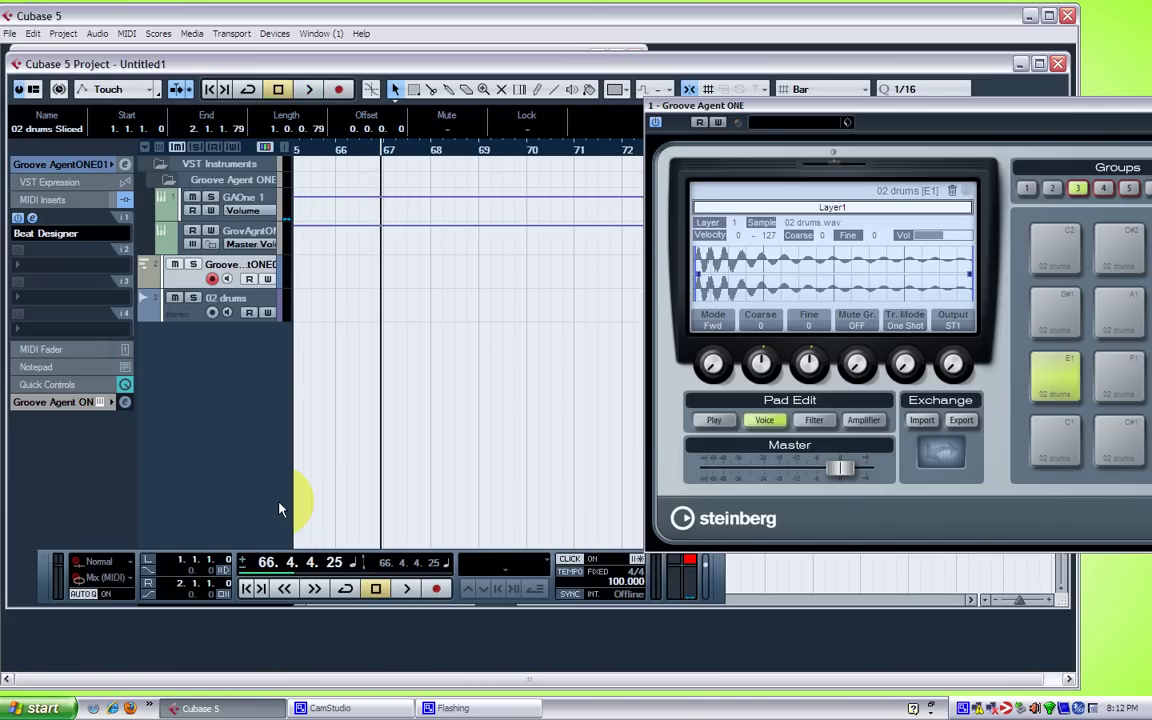
pyautogui.press('Home')
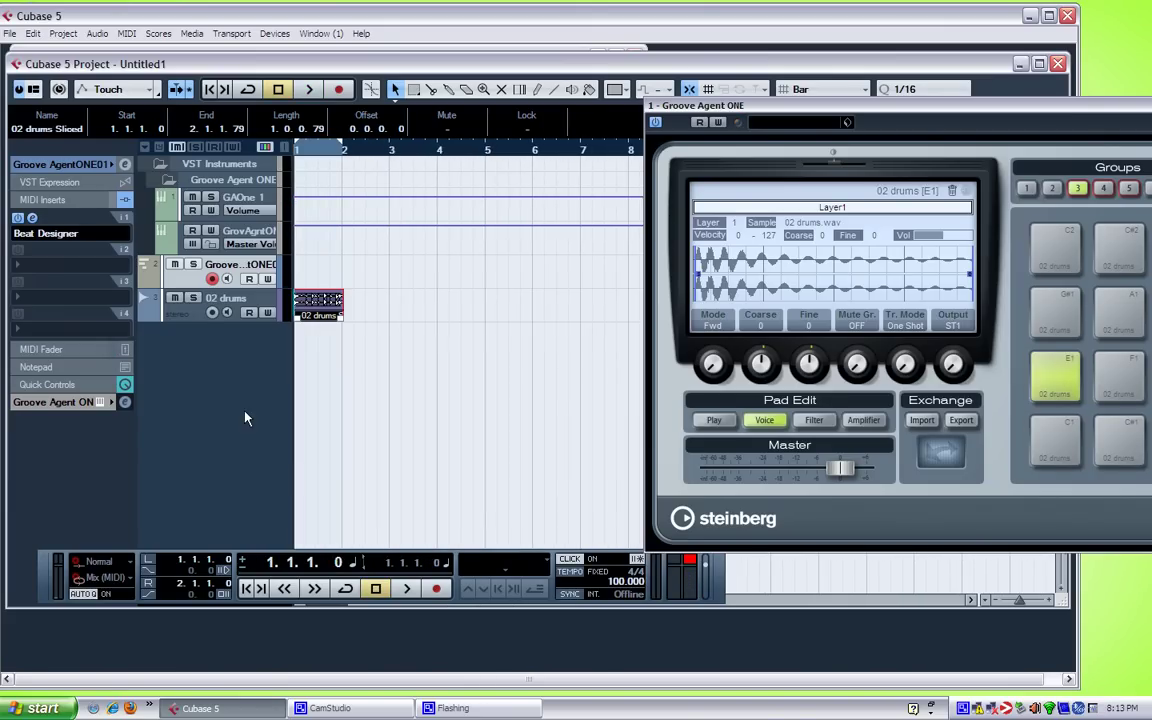
pyautogui.click(194, 300)
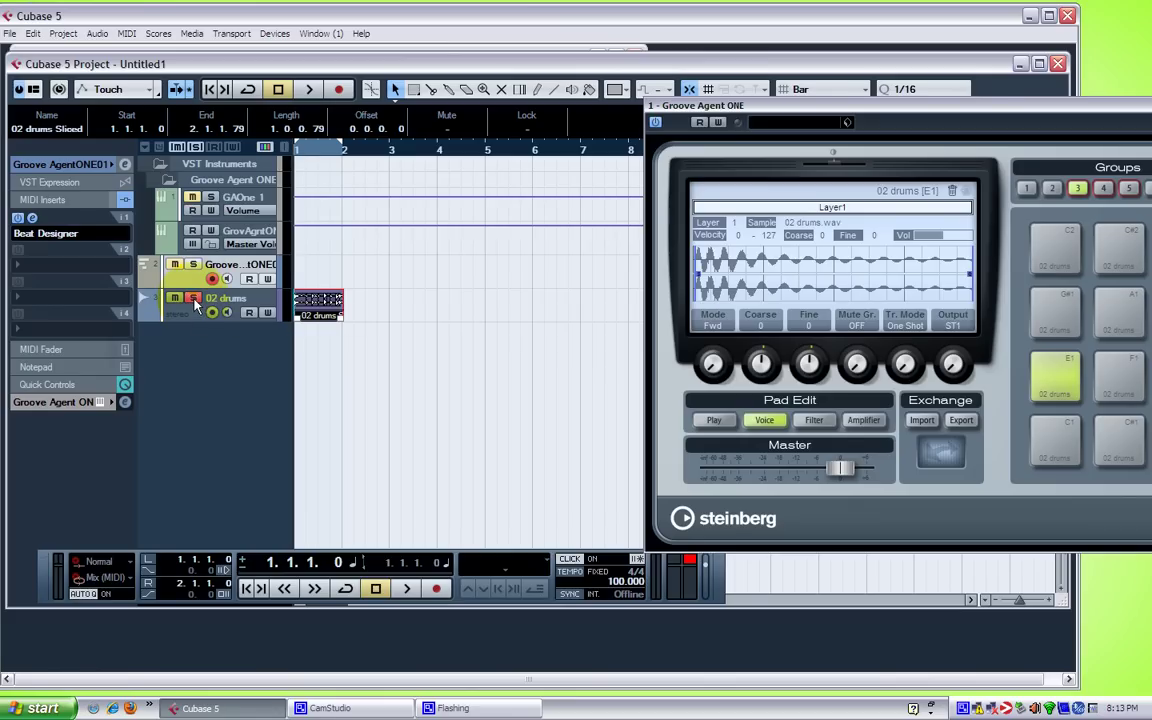
pyautogui.press('space')
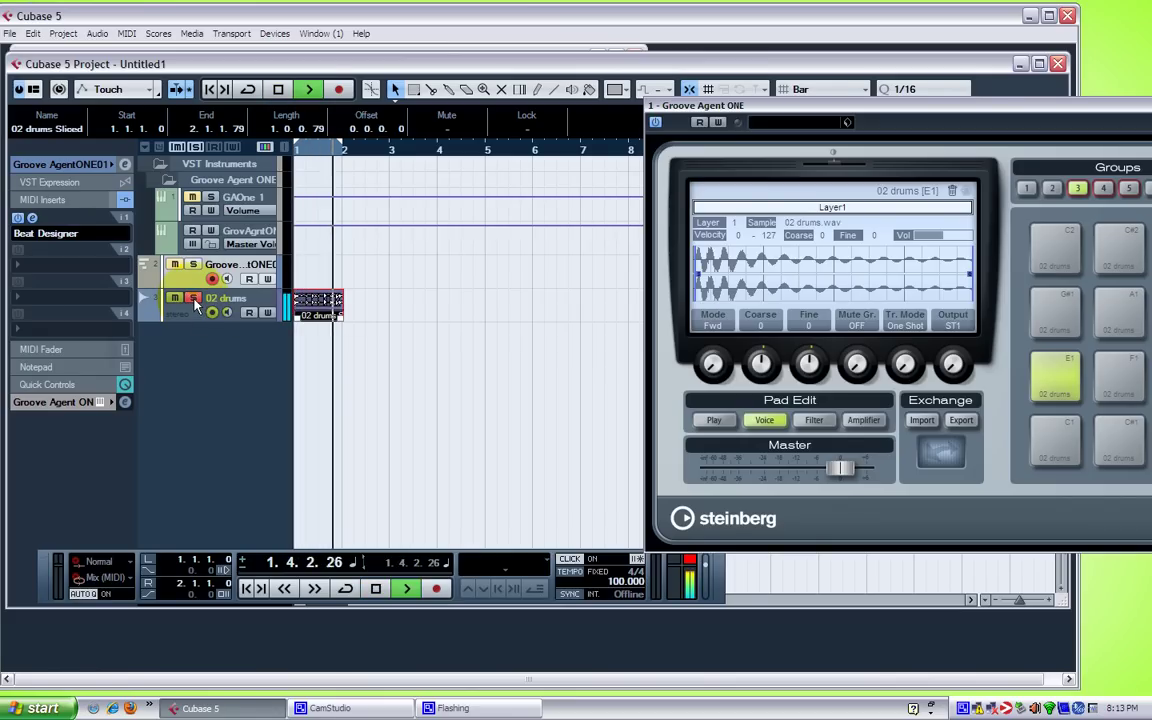
pyautogui.press('space')
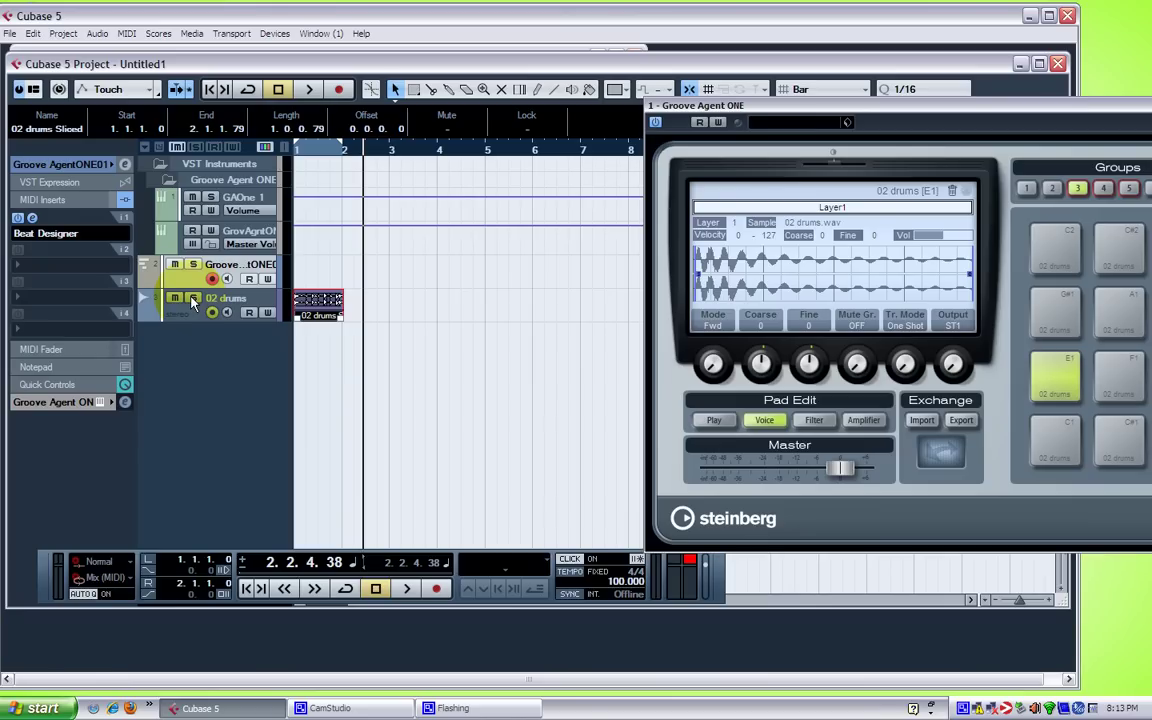
pyautogui.press('space')
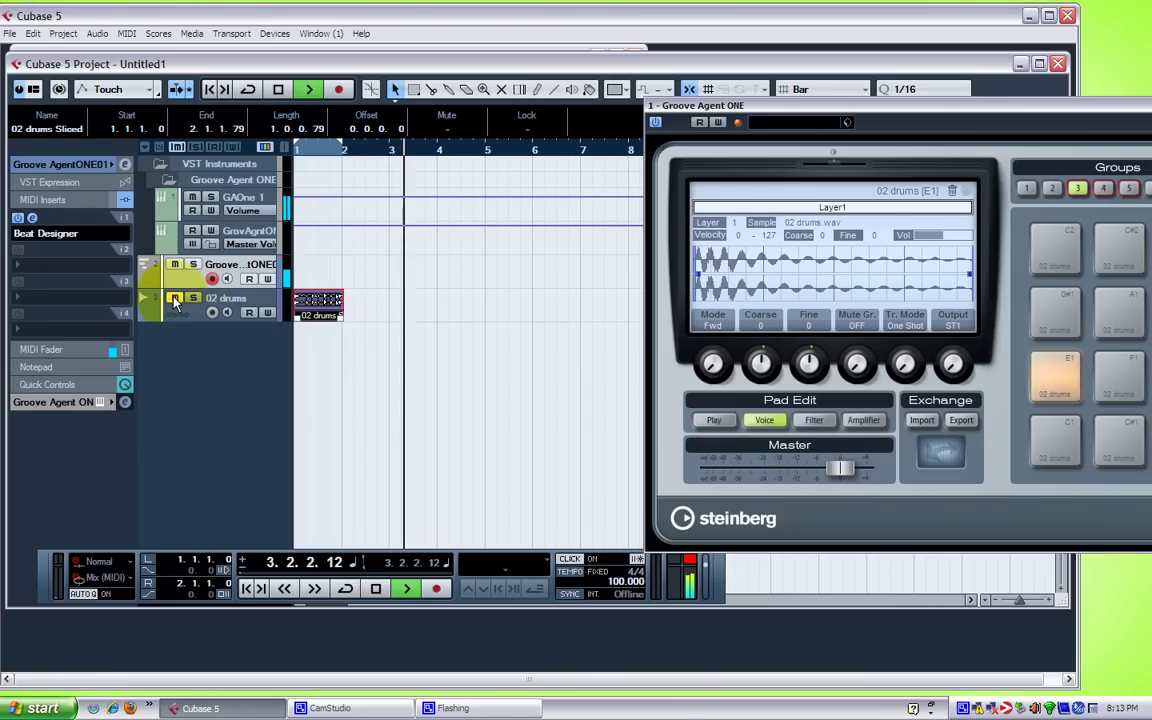